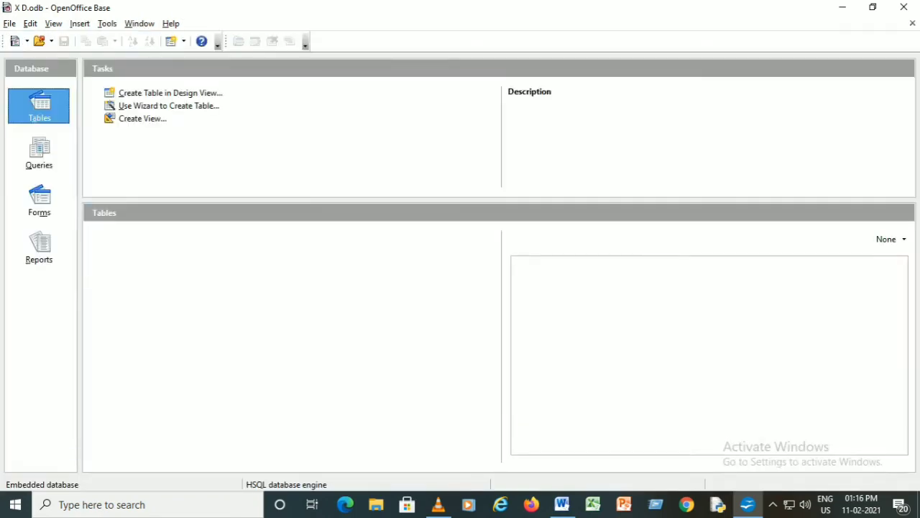
- Start a new table design with ROLLNO as an Integer field and NAME as a Text field
left_click(169, 93)
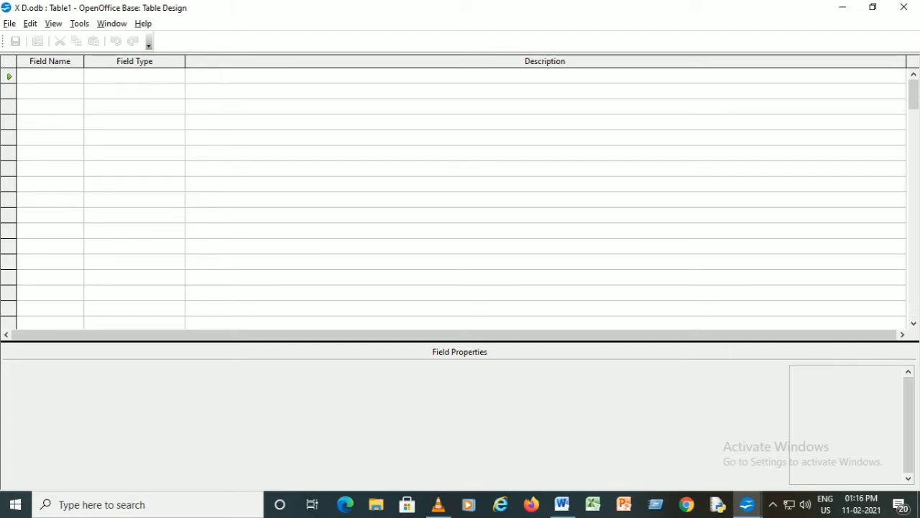
type("ROLLNO")
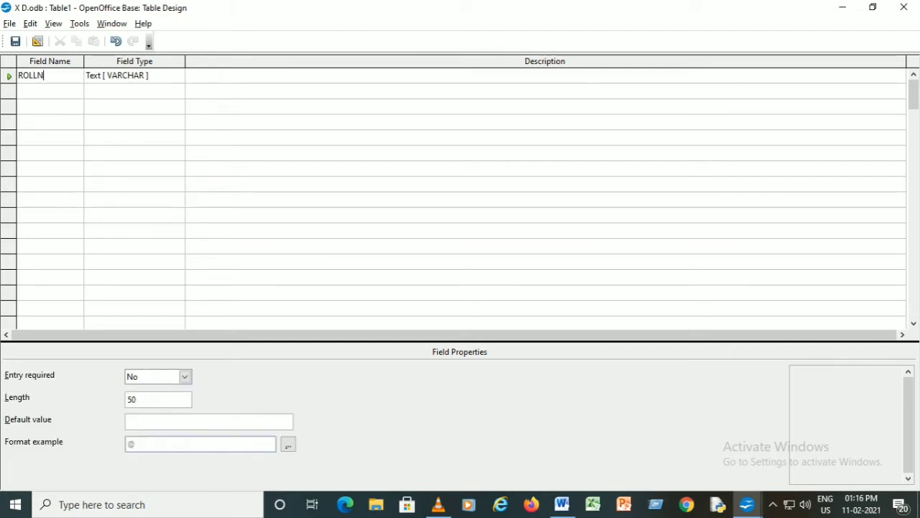
key("Tab")
key("alt+Down")
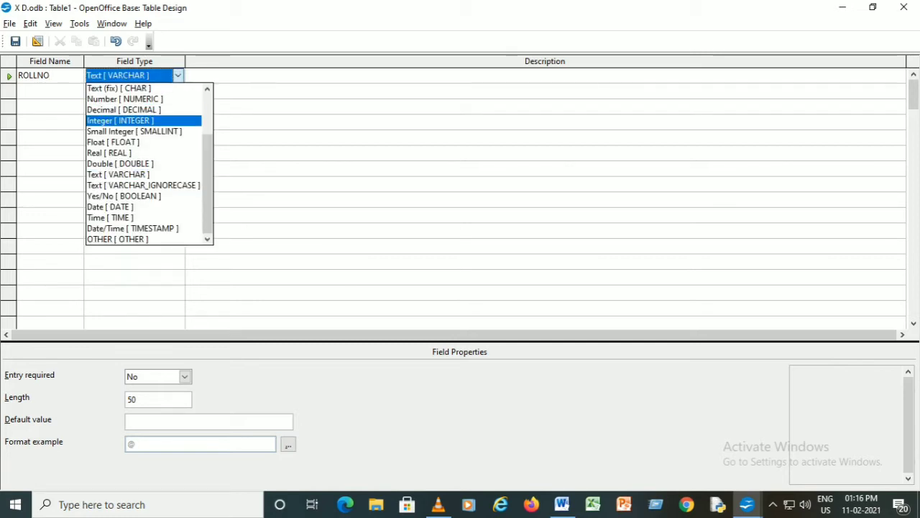
key("Return")
left_click(21, 91)
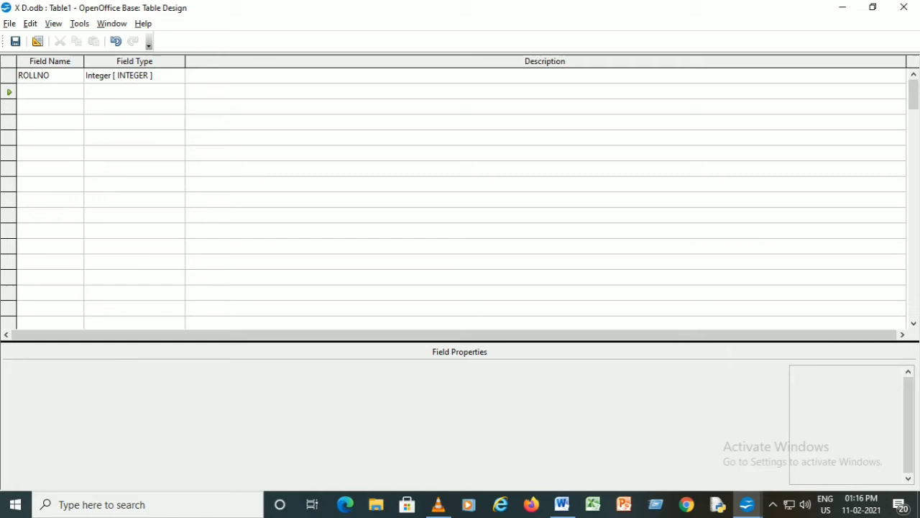
type("n")
key("BackSpace")
type("NAME")
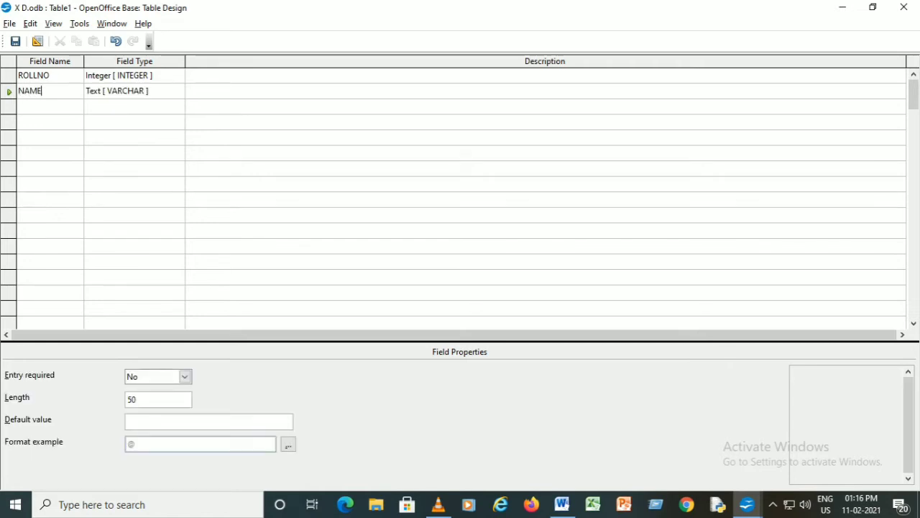
key("Return")
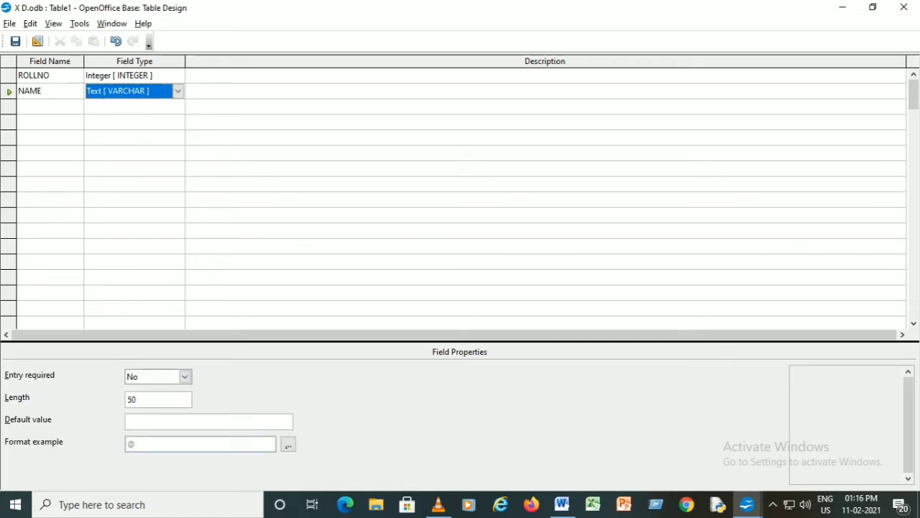
- Add a third field, AGE, with type Integer
key("Return")
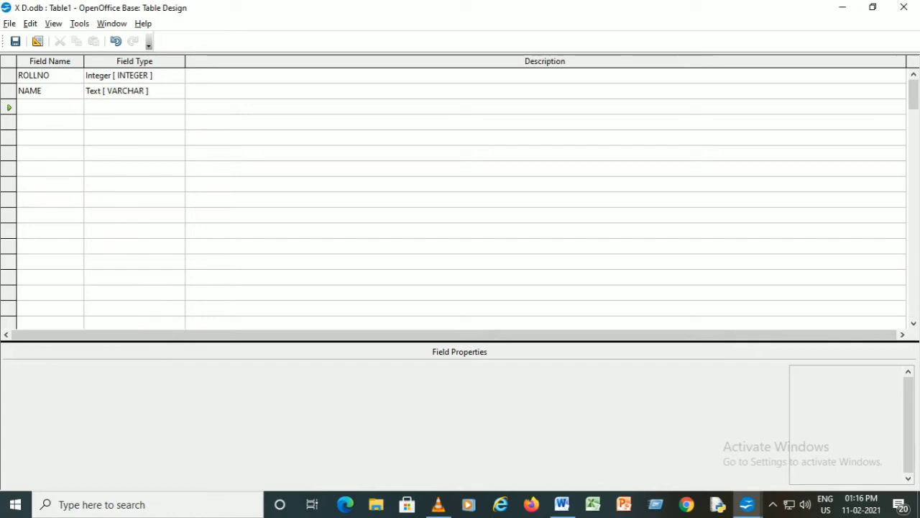
type("AGE")
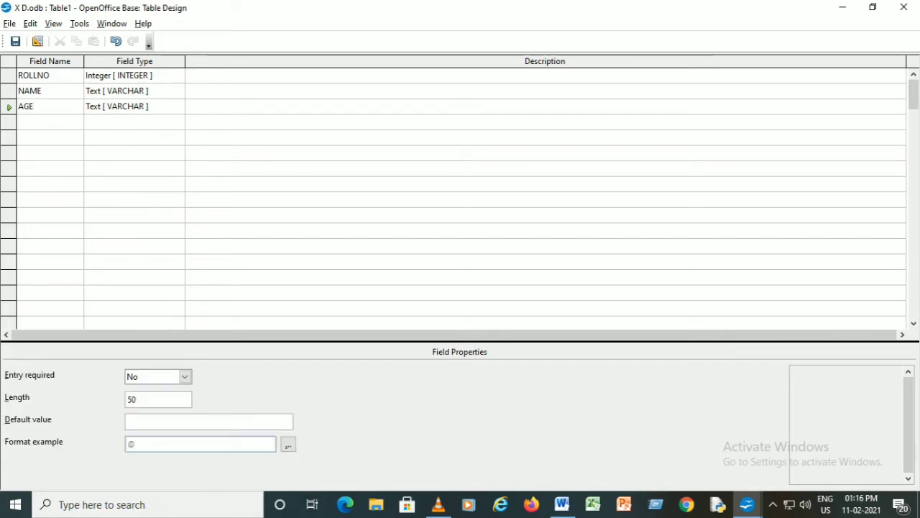
key("Return")
key("alt+Down")
key("Escape")
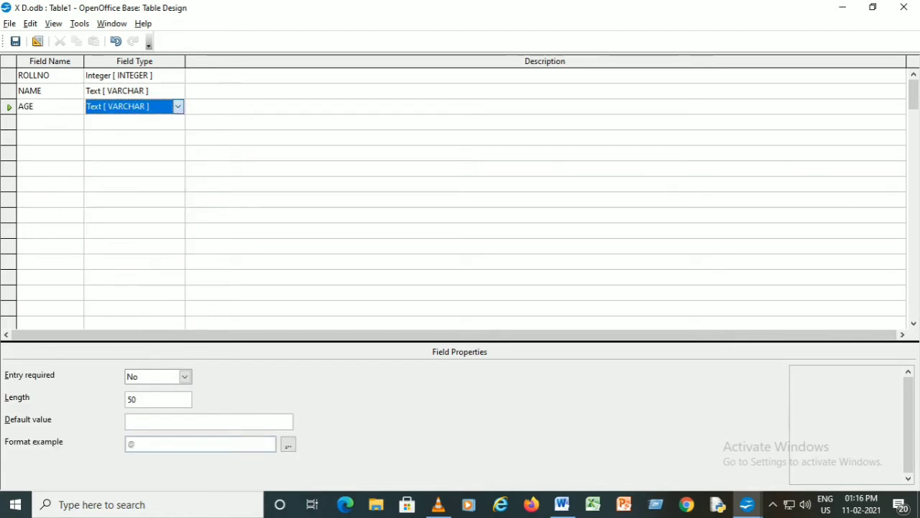
key("Up")
key("Up")
key("Up")
key("Up")
key("Up")
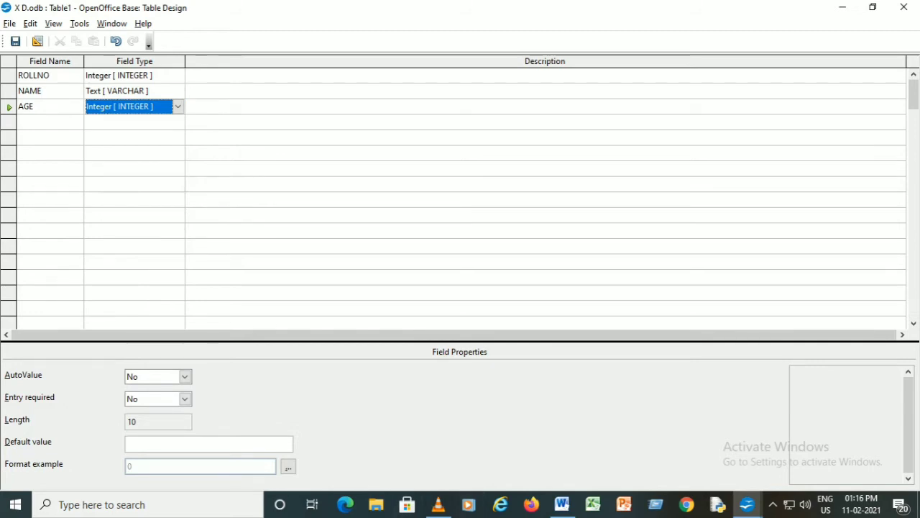
key("alt+f")
key("Down")
key("Down")
key("Down")
key("Down")
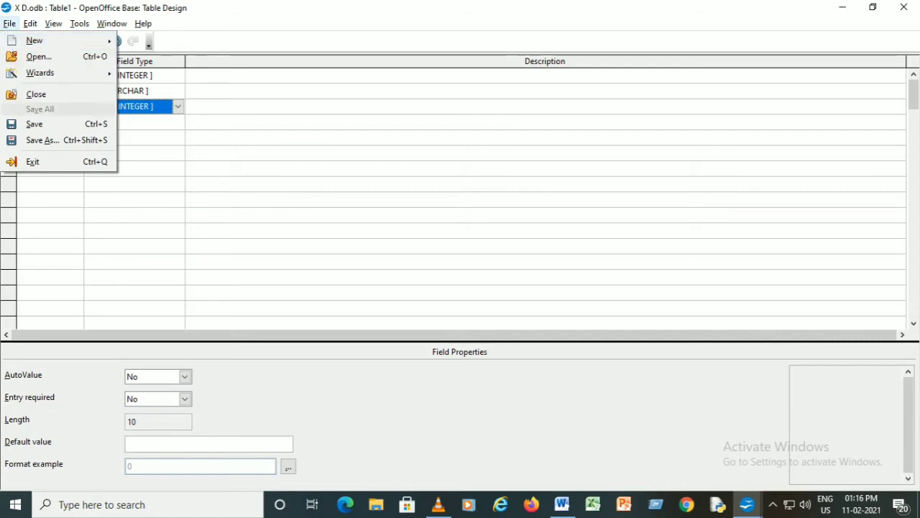
- Save the table as BALA and accept adding a primary key
key("Return")
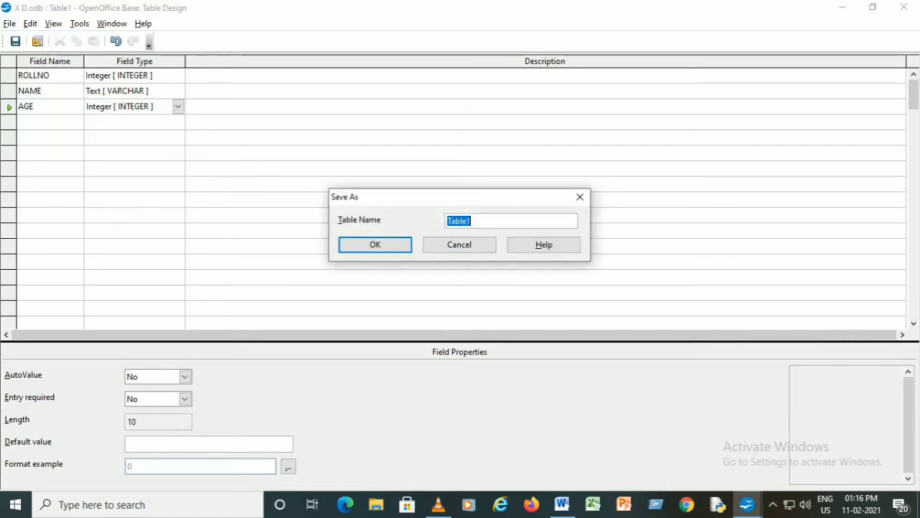
key("BackSpace")
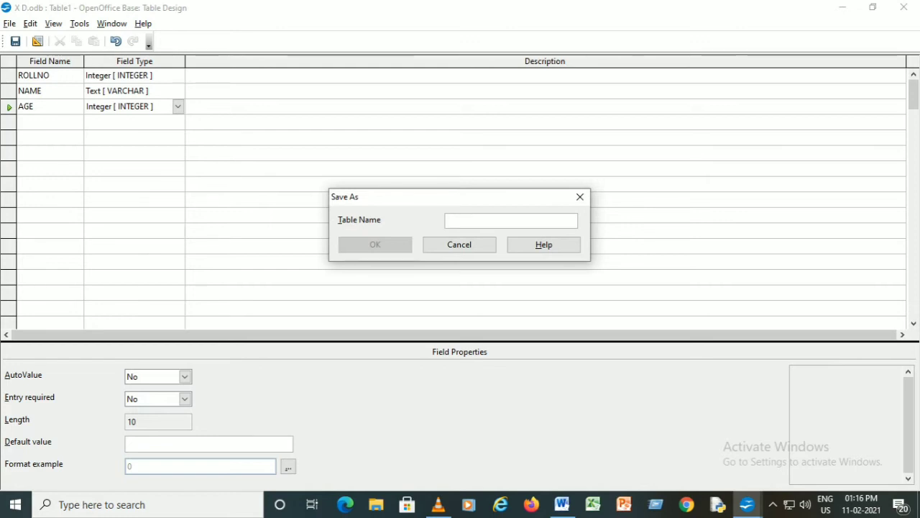
type("BALA")
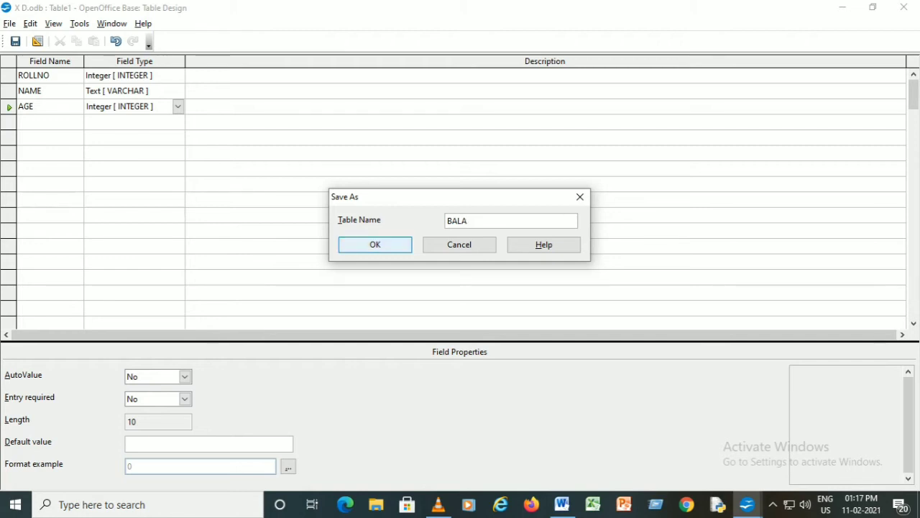
key("Return")
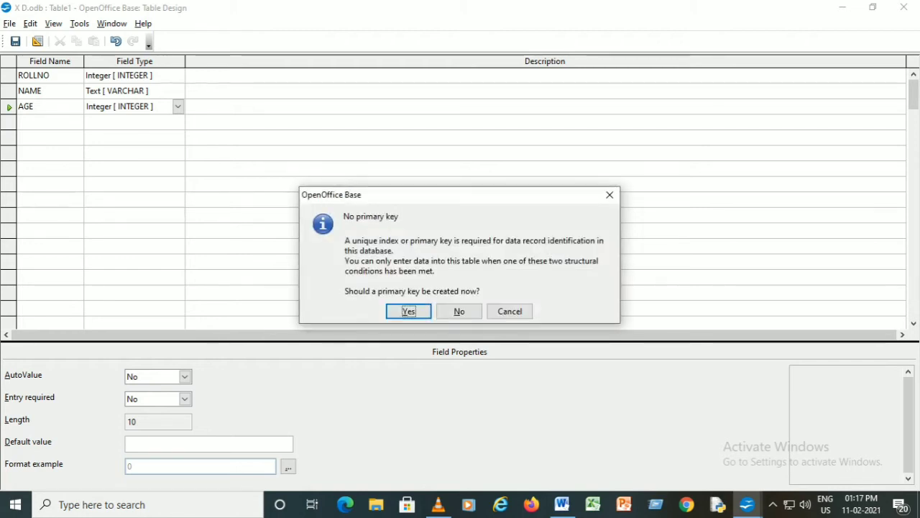
key("Return")
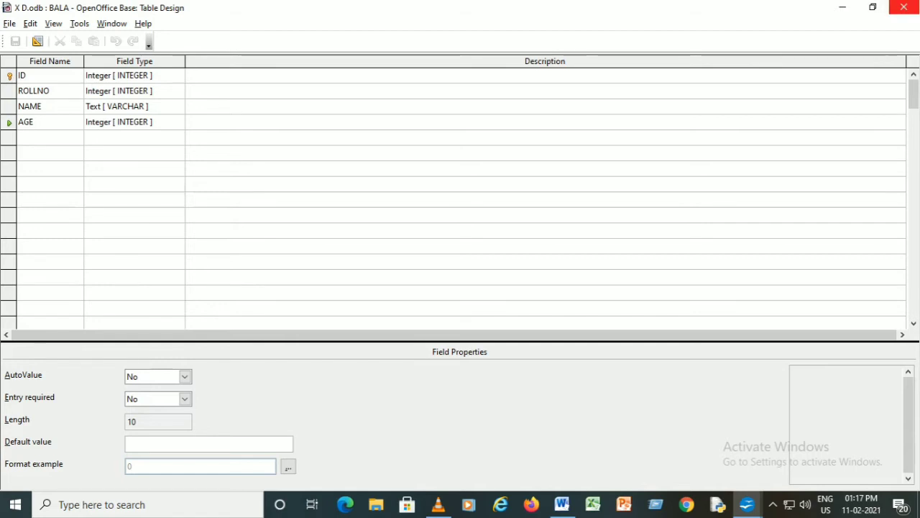
- Open table BALA and enter the first student: ID 111, roll number 10401, age 15
left_click(904, 8)
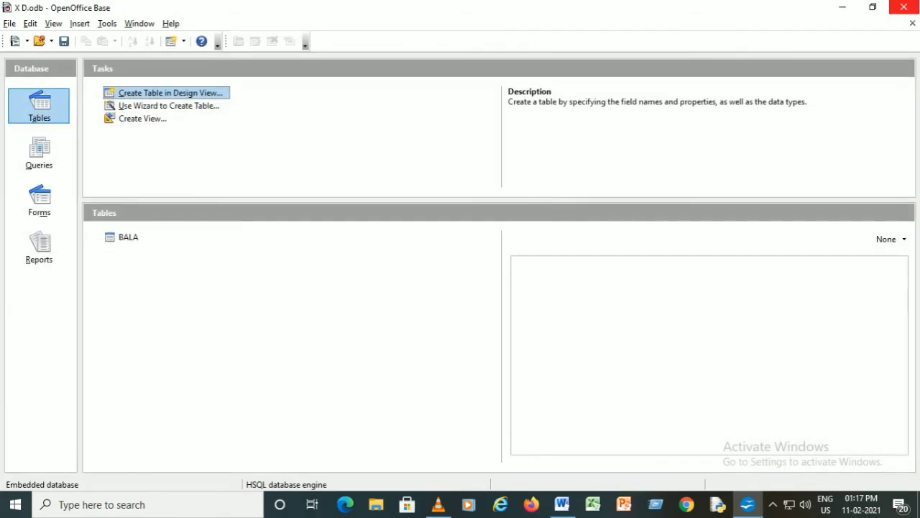
left_click(128, 237)
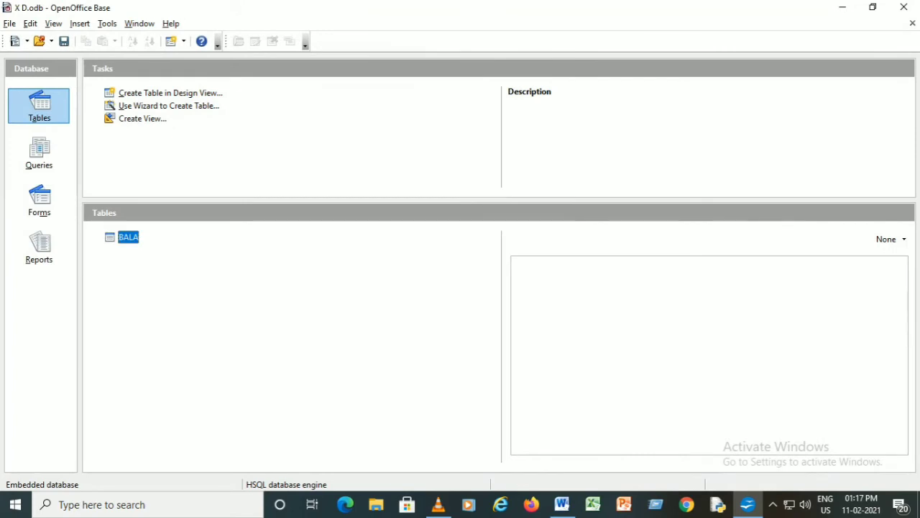
double_click(128, 236)
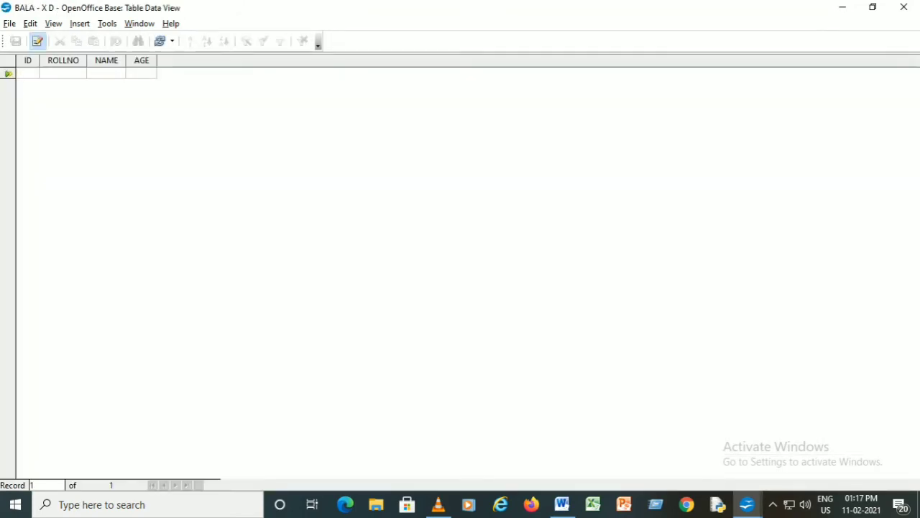
type("111")
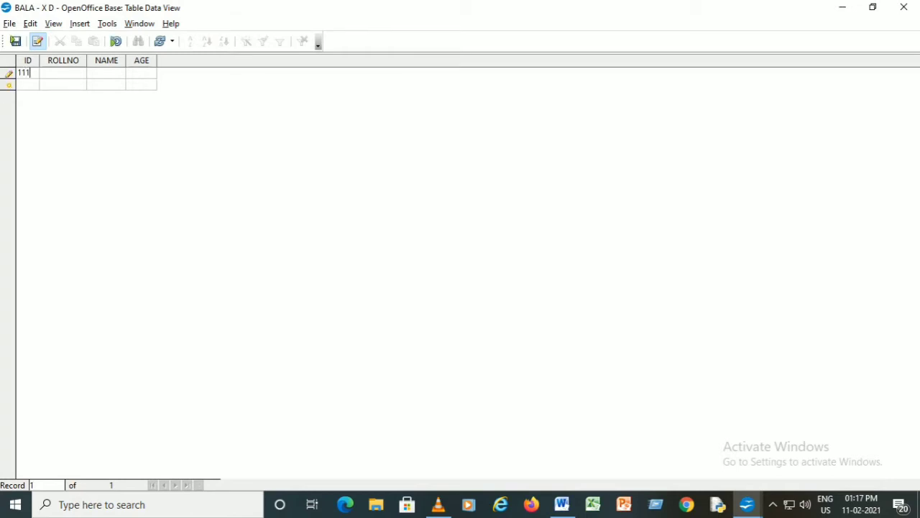
type("10401")
key("Tab")
type("SHWYARB")
key("BackSpace")
key("BackSpace")
key("BackSpace")
key("BackSpace")
key("BackSpace")
key("BackSpace")
key("BackSpace")
type("AISHWARYA")
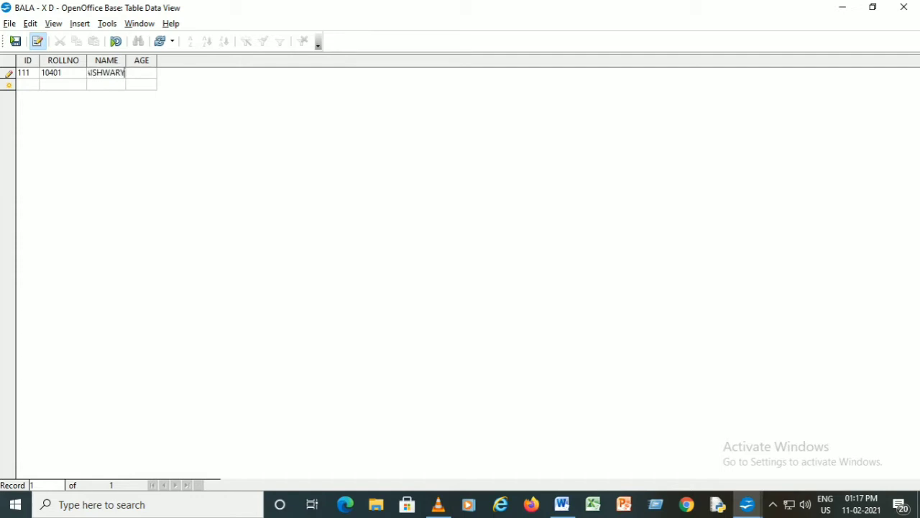
key("BackSpace")
key("BackSpace")
type("15")
key("Return")
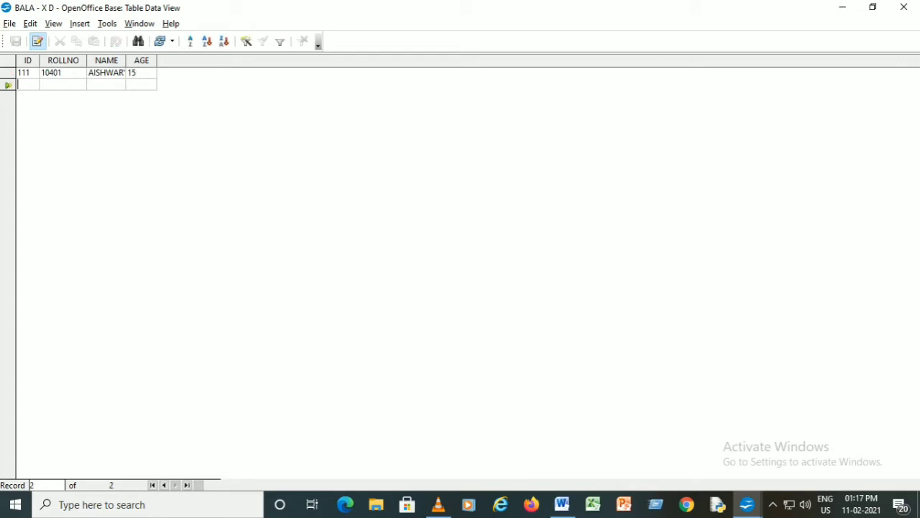
- Enter record 112 with roll number 10402 and age 15, save it, and close the table
type("112")
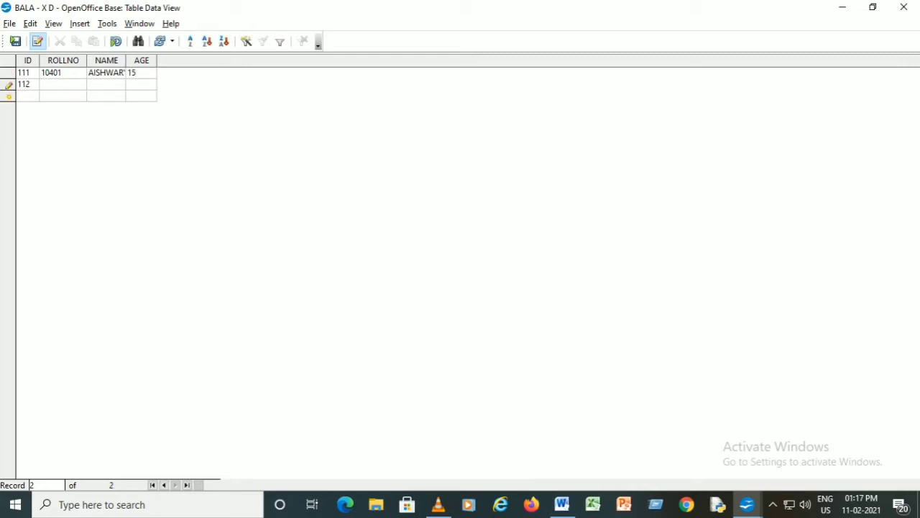
type("10402")
key("Tab")
type("SANDHYA")
key("Tab")
type("15")
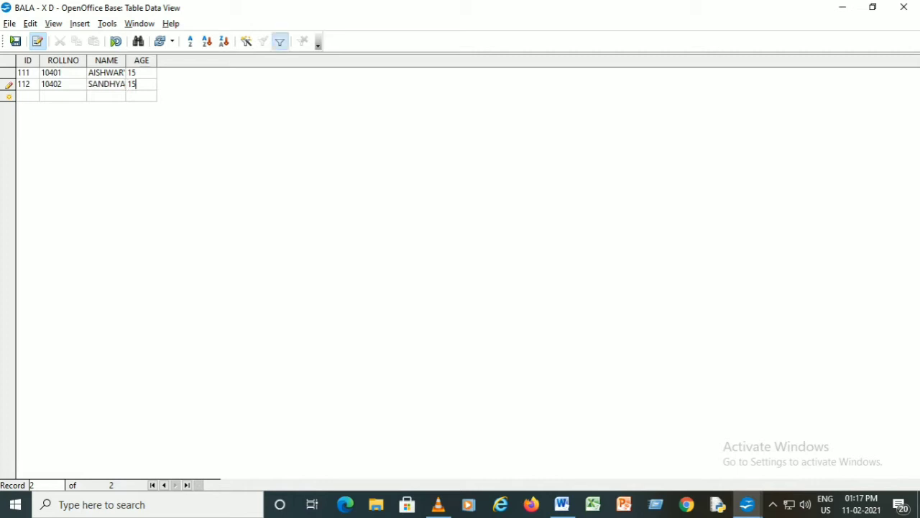
left_click(9, 23)
left_click(62, 124)
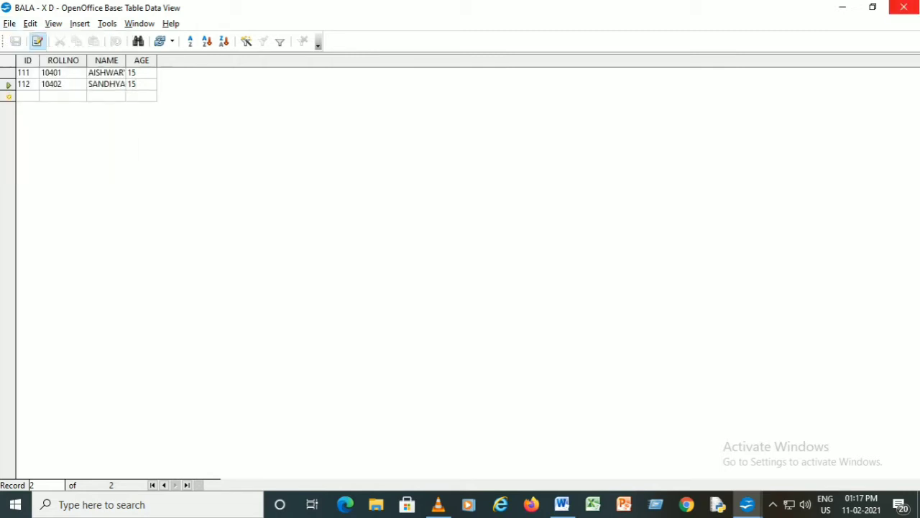
left_click(904, 7)
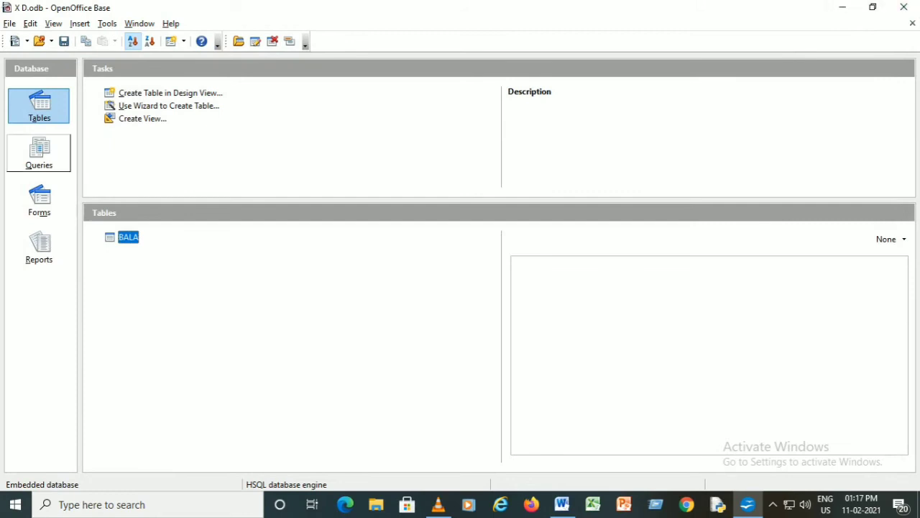
left_click(39, 153)
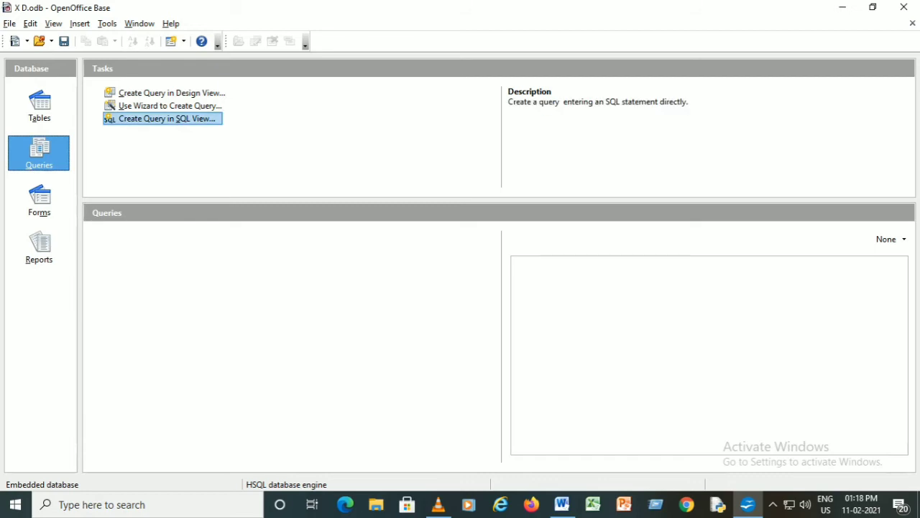
- Run the SQL query SELECT * FROM BALA; to list records 111 and 112
key("Return")
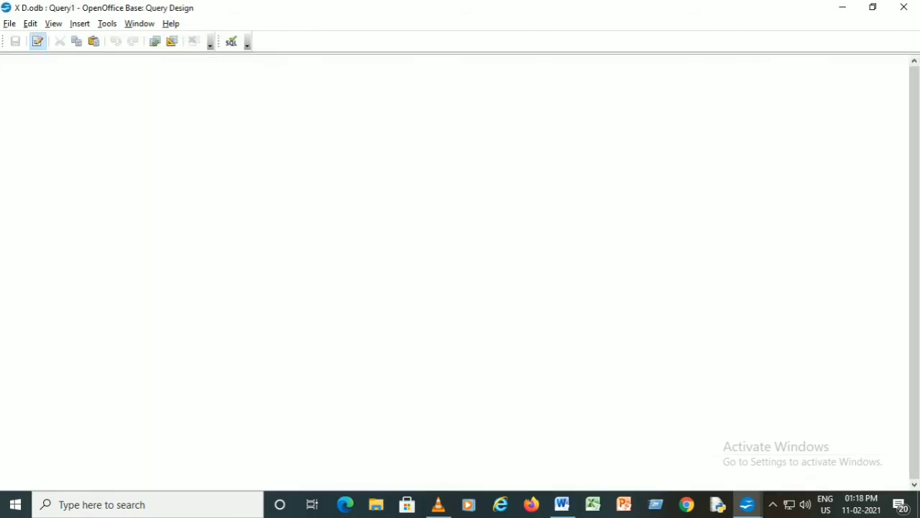
type("SELECT * FROM ")
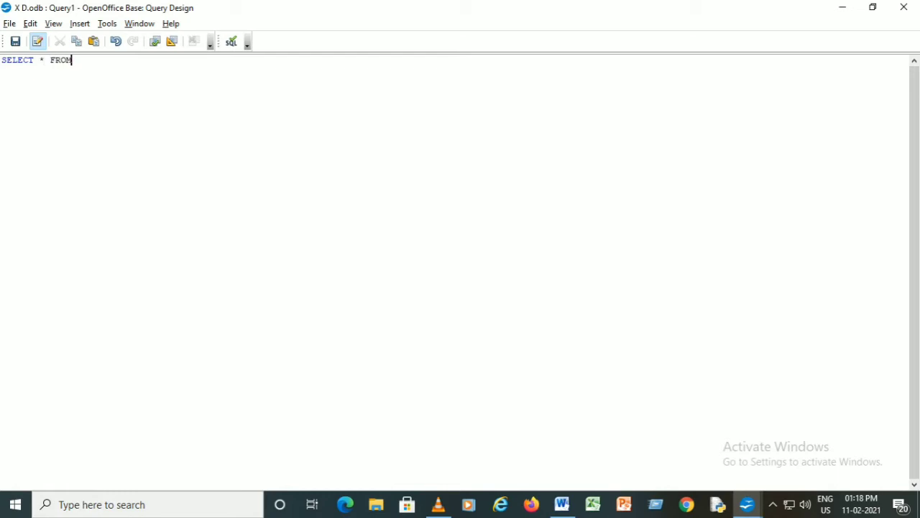
type("ba")
key("BackSpace")
key("BackSpace")
type("BALA;")
key("F5")
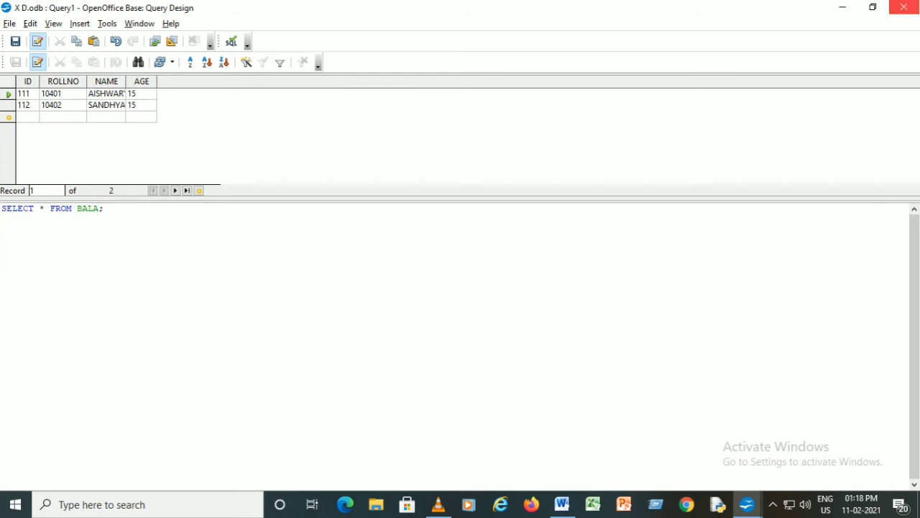
left_click(904, 7)
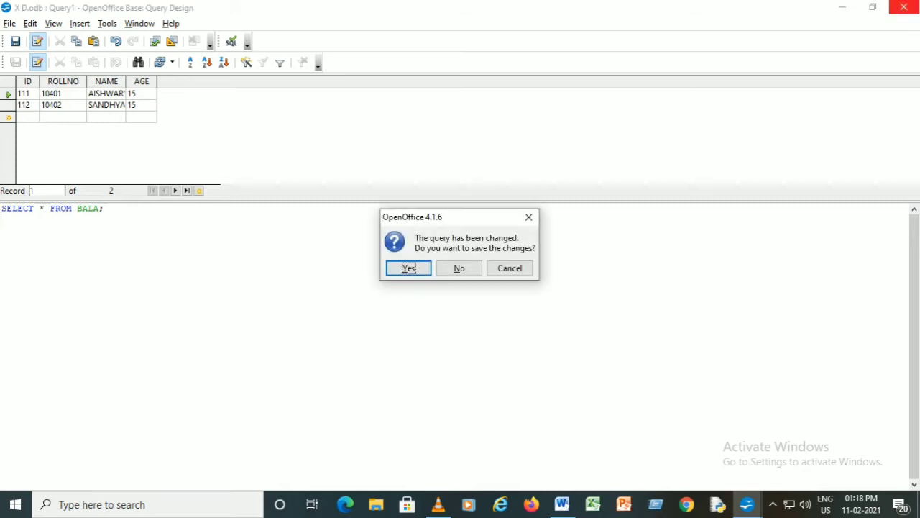
key("Escape")
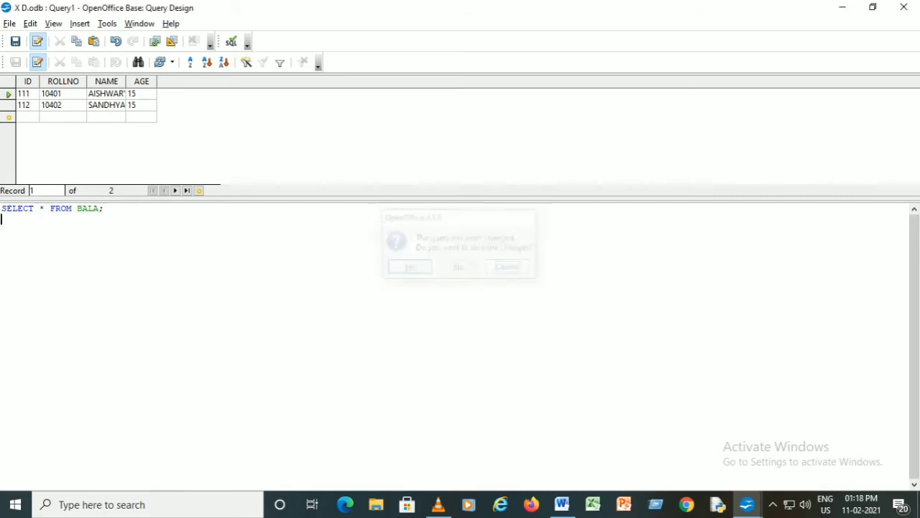
key("Up")
key("shift+ctrl+Right")
key("shift+ctrl+Right")
key("shift+ctrl+Right")
key("shift+ctrl+Right")
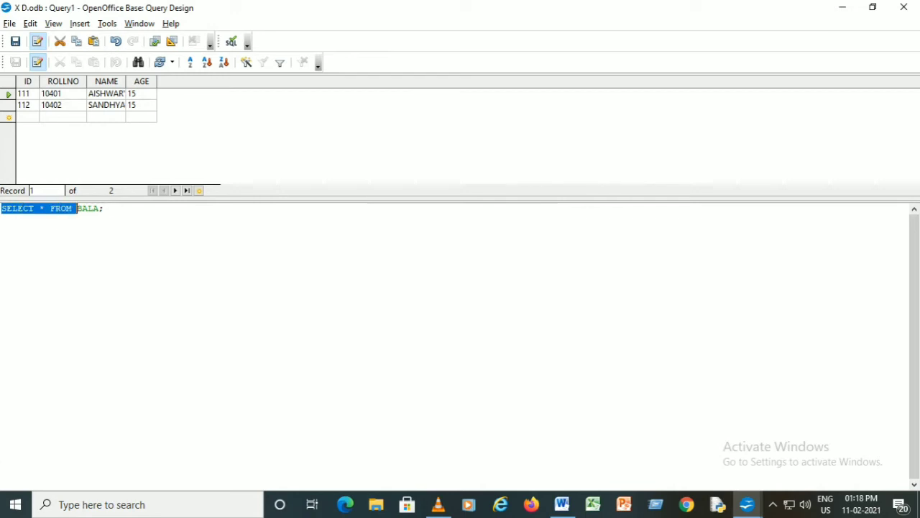
key("Down")
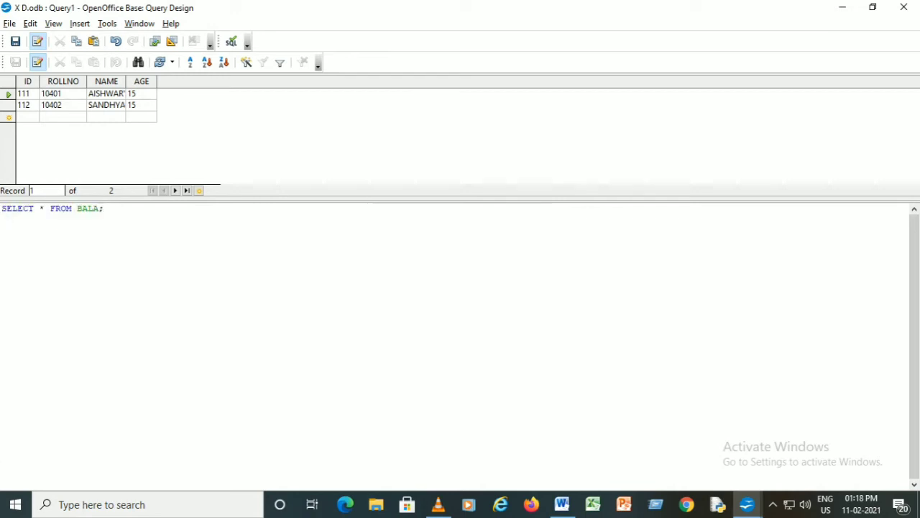
key("Up")
key("shift+Right")
key("shift+Right")
key("shift+Right")
key("shift+Right")
key("shift+End")
left_click(23, 94)
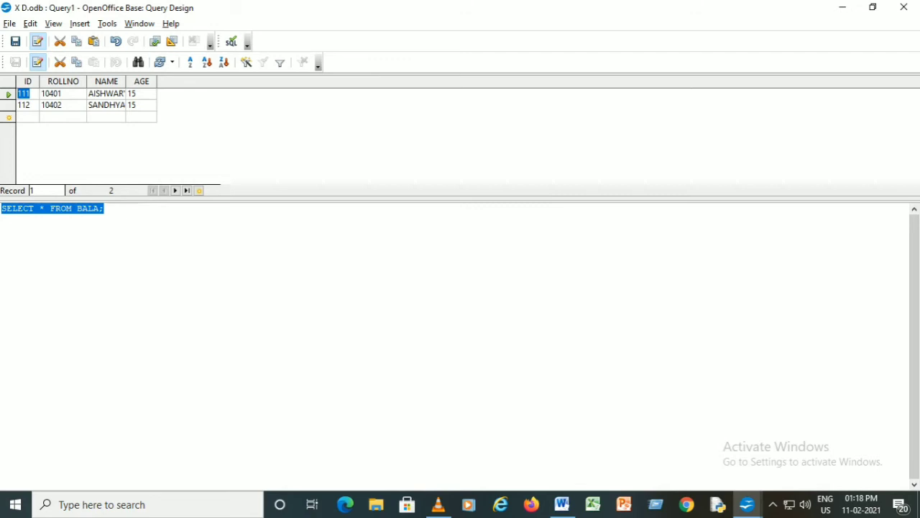
left_click(1, 219)
key("Left")
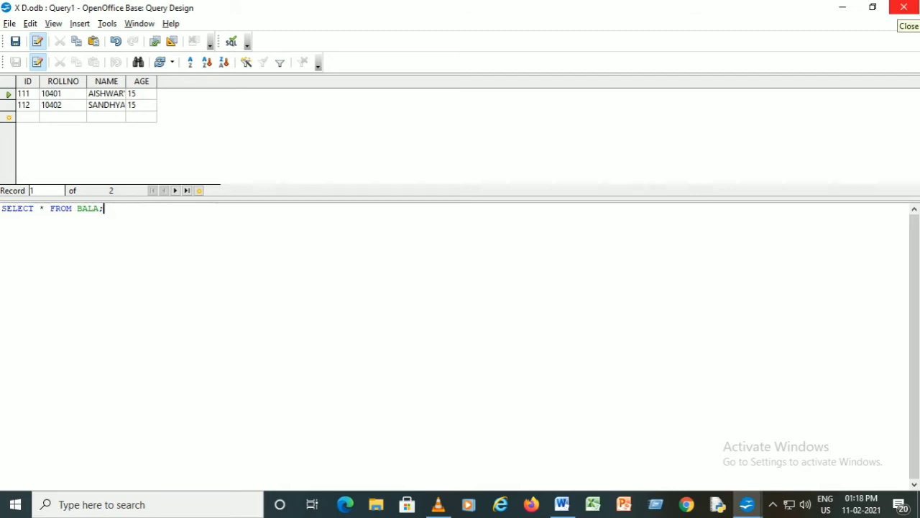
- Close the query window, discarding the query without saving
left_click(904, 7)
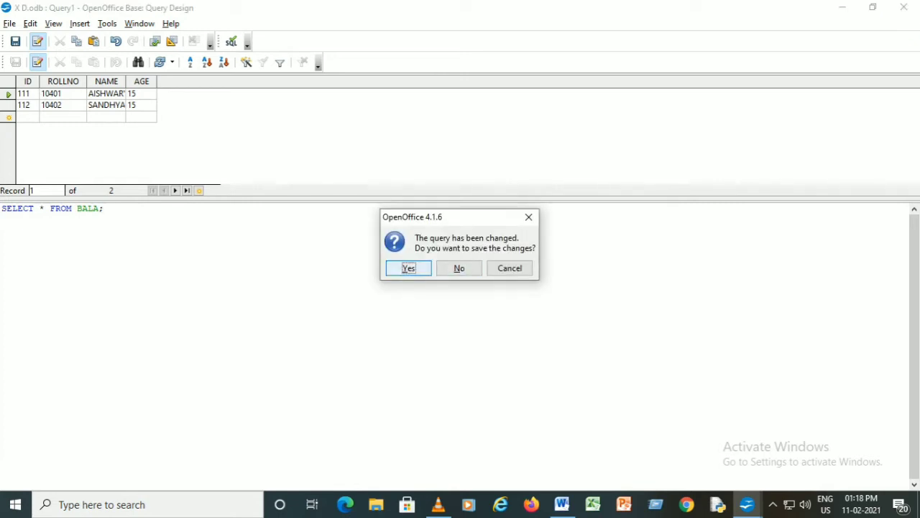
key("Return")
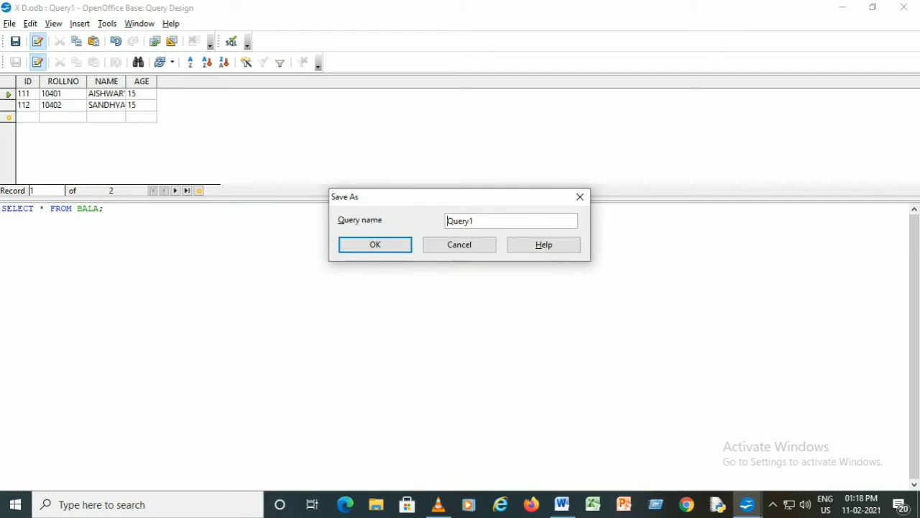
left_click(580, 196)
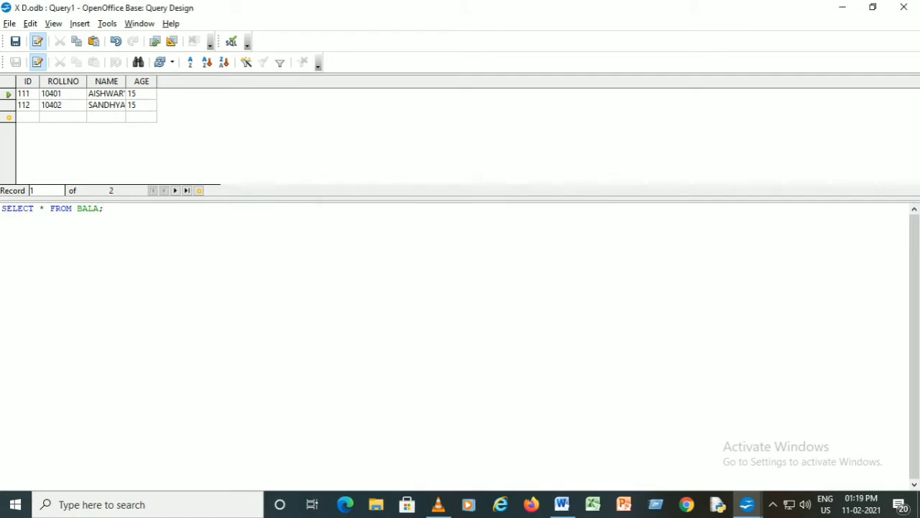
left_click(904, 7)
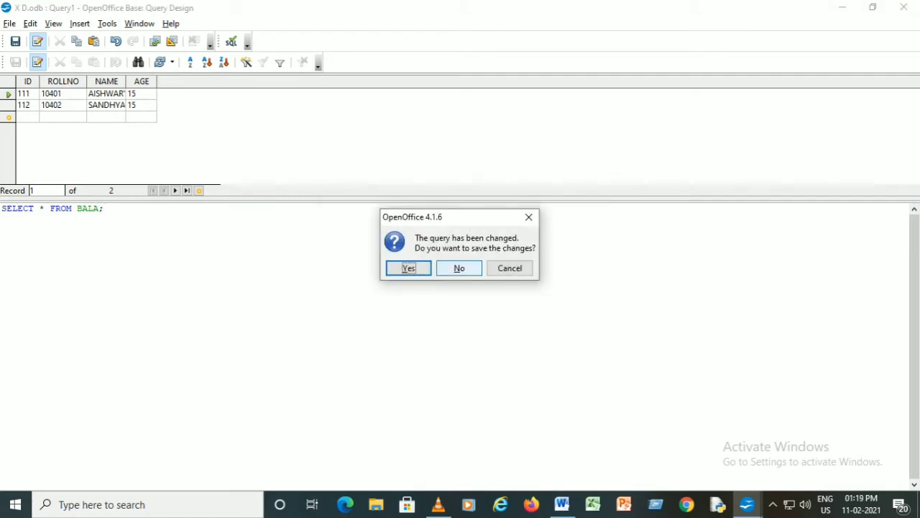
left_click(460, 267)
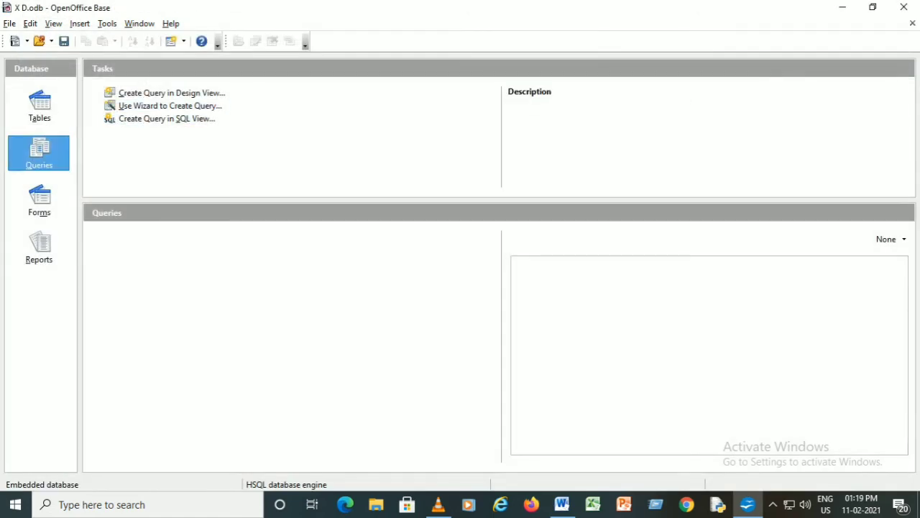
- Return to the Tables list showing BALA
left_click(38, 106)
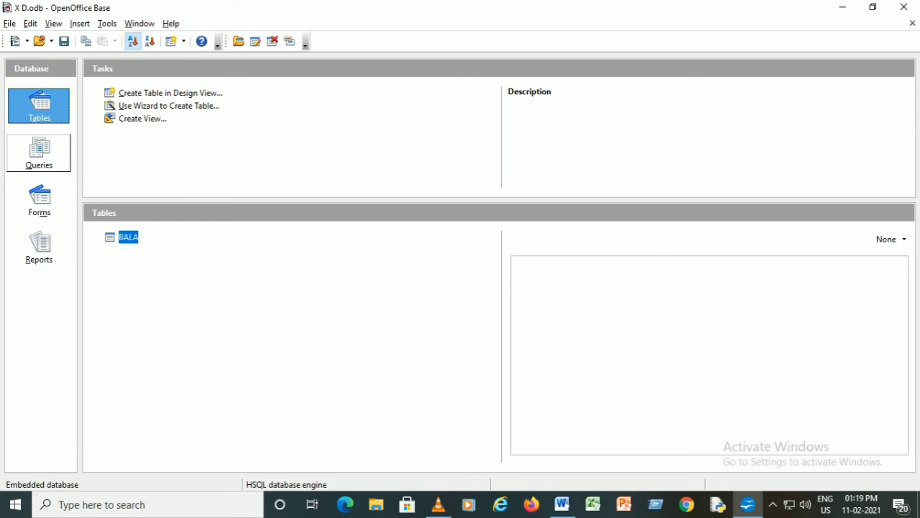
left_click(39, 152)
left_click(39, 107)
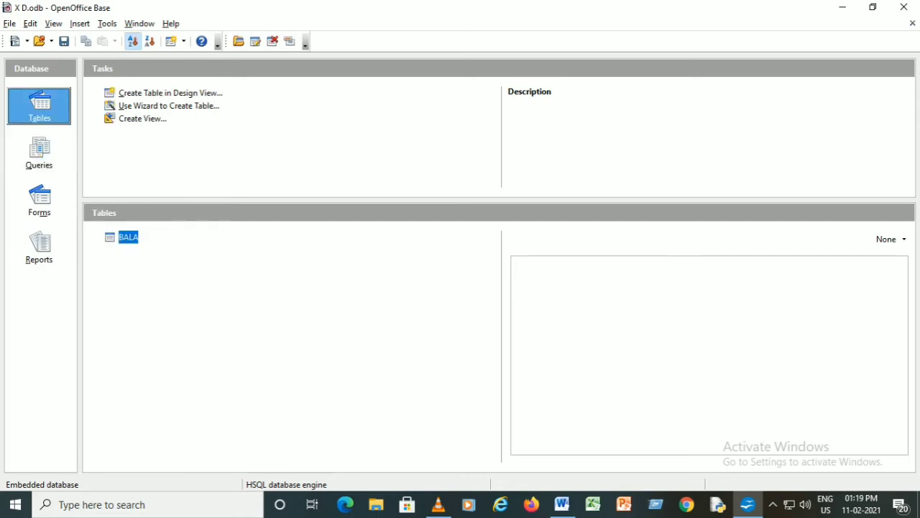
left_click(39, 152)
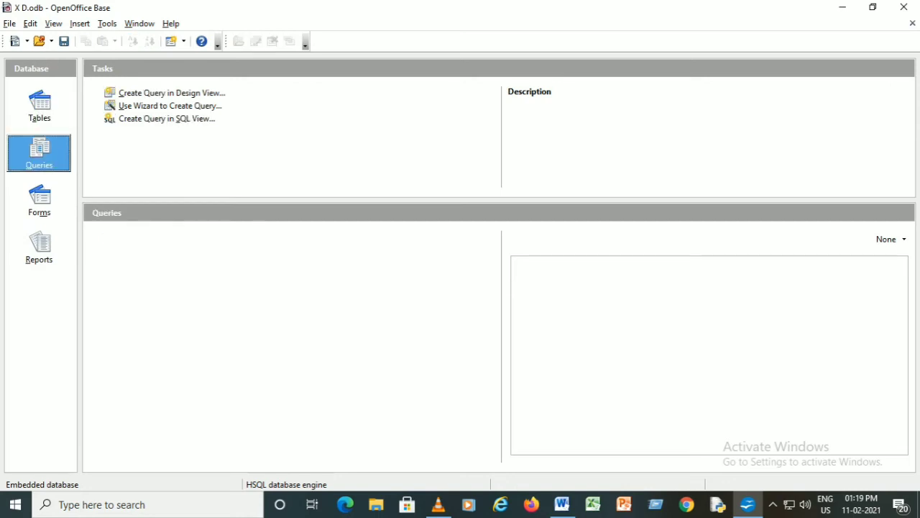
left_click(39, 106)
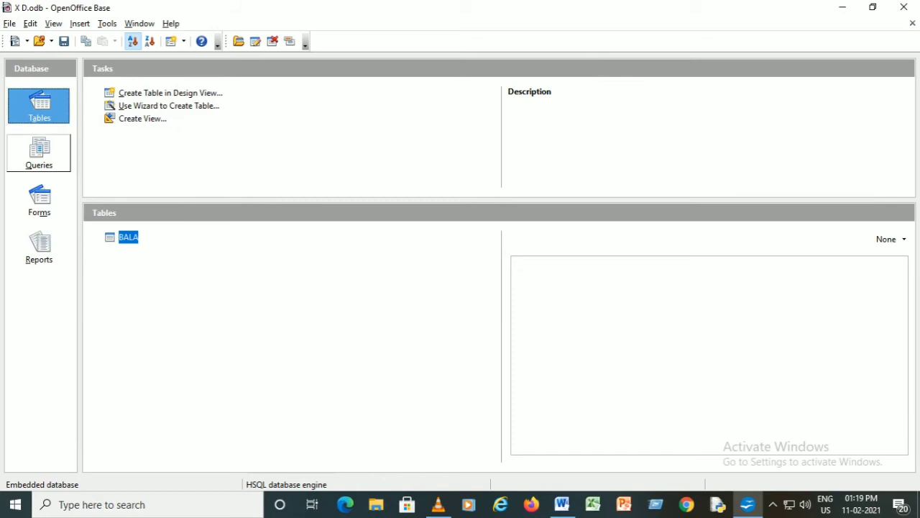
left_click(39, 152)
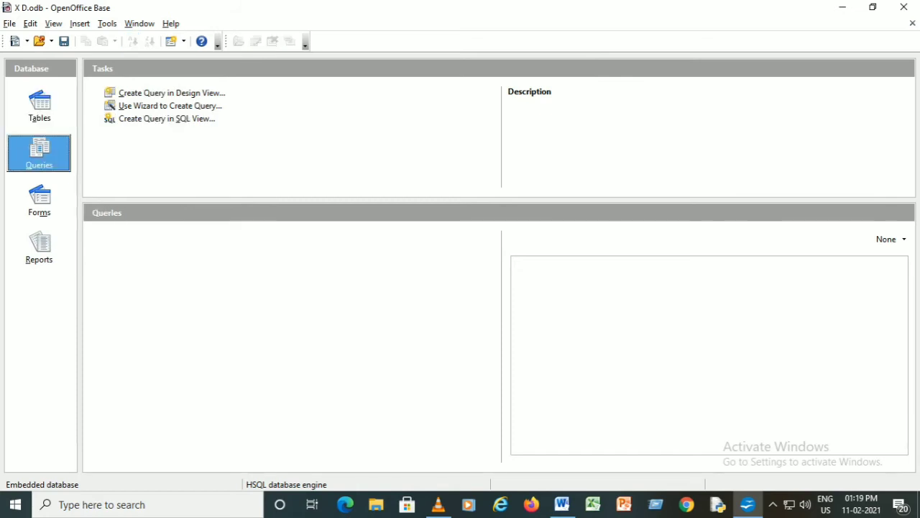
left_click(38, 107)
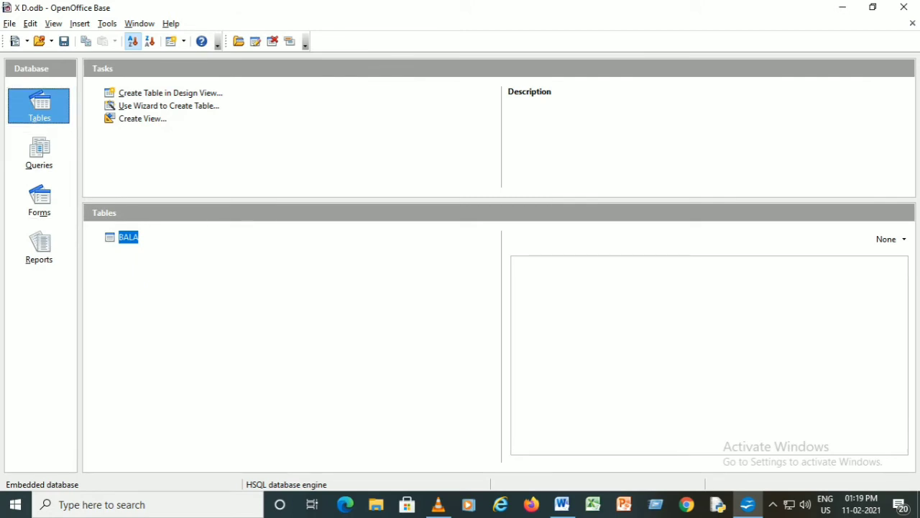
left_click(107, 24)
left_click(126, 79)
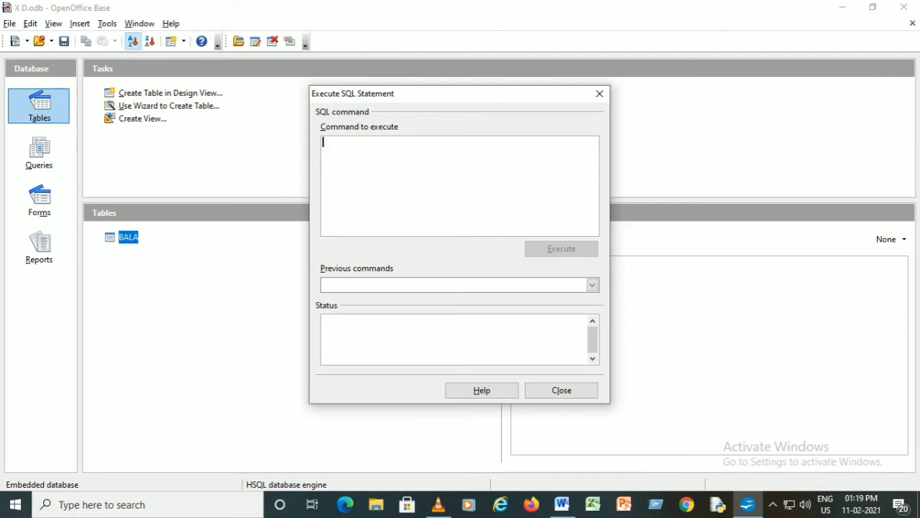
- Execute an INSERT INTO BALA statement adding record 113, roll number 10403, age 15
type("INSERT")
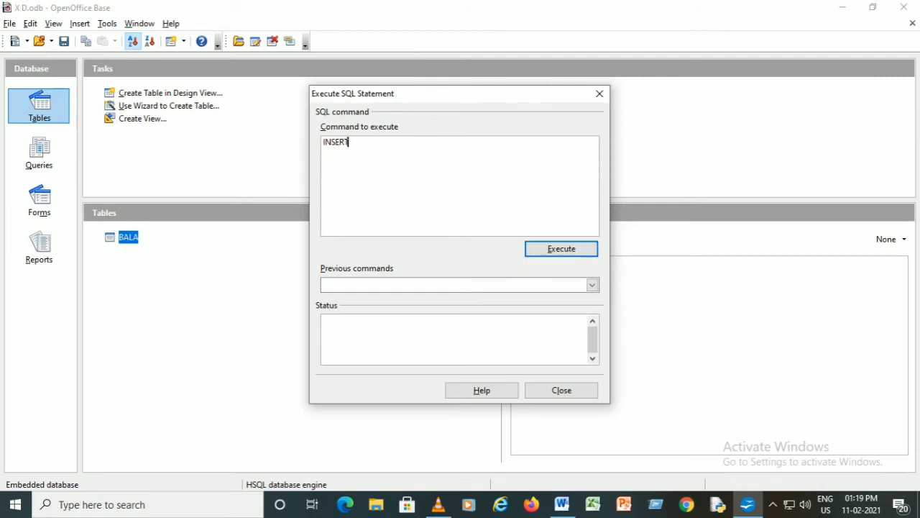
type(" INTO BALA VALUES 112")
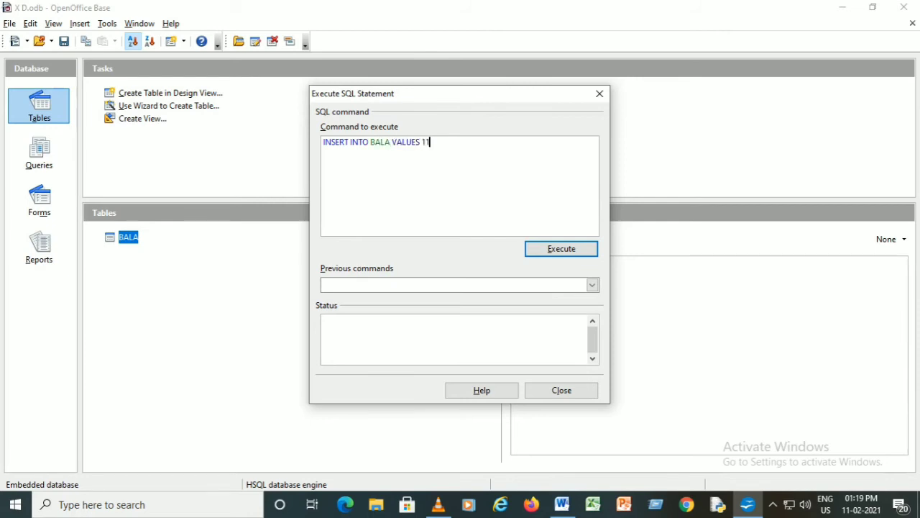
key("BackSpace")
type("3,10403,'cHANDR")
key("BackSpace")
key("BackSpace")
key("BackSpace")
key("BackSpace")
key("BackSpace")
key("BackSpace")
key("BackSpace")
type("'CHANDRAMOULI")
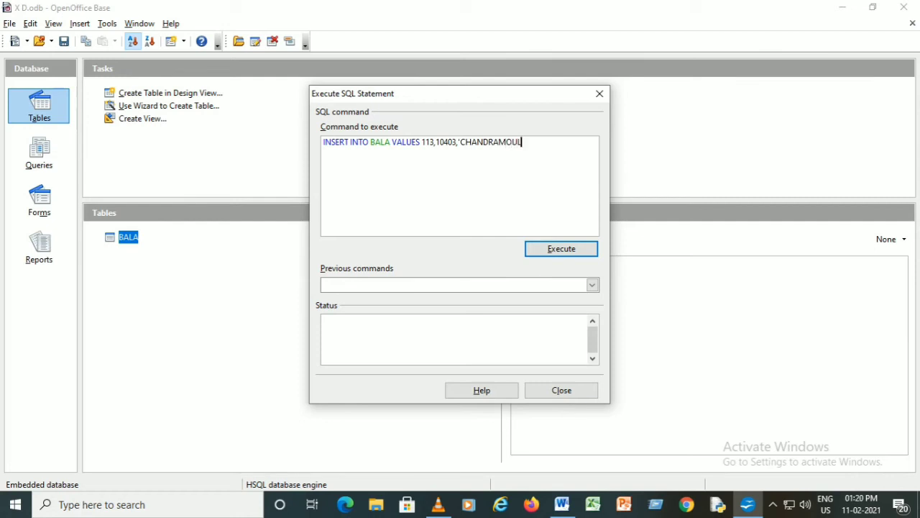
type("',15);")
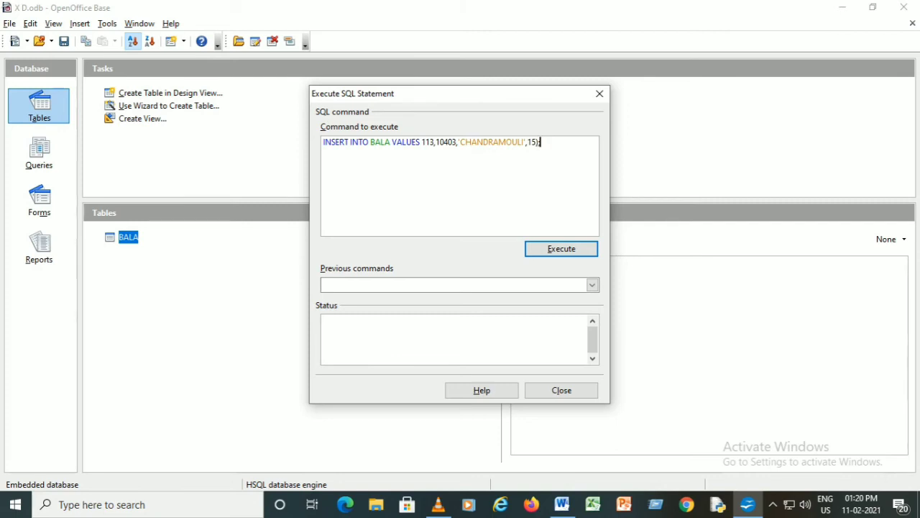
key("Left")
key("Left")
key("Left")
key("Left")
key("Left")
key("Left")
key("Left")
key("Left")
key("Left")
key("Left")
key("Left")
key("Left")
key("Left")
key("Left")
key("Left")
key("Left")
key("Left")
key("Left")
key("Left")
key("Left")
key("Left")
key("Left")
key("Left")
type("(")
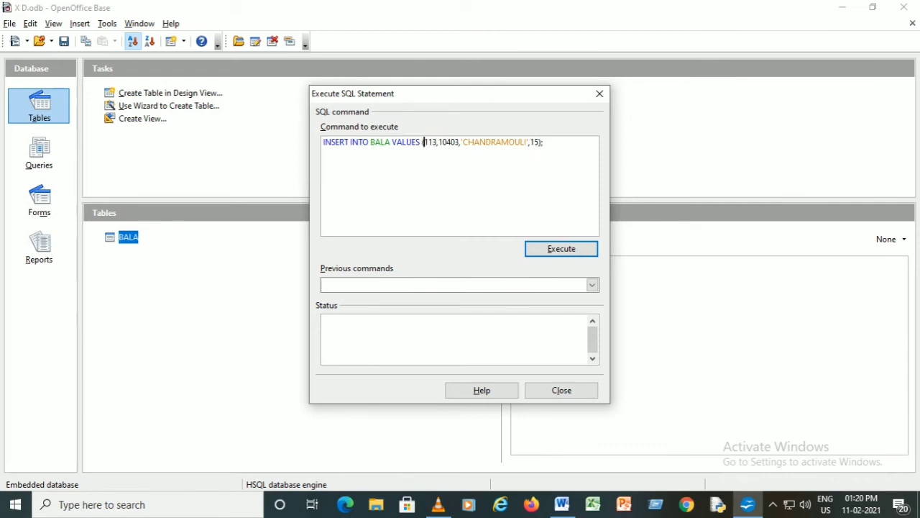
key("Return")
key("alt+e")
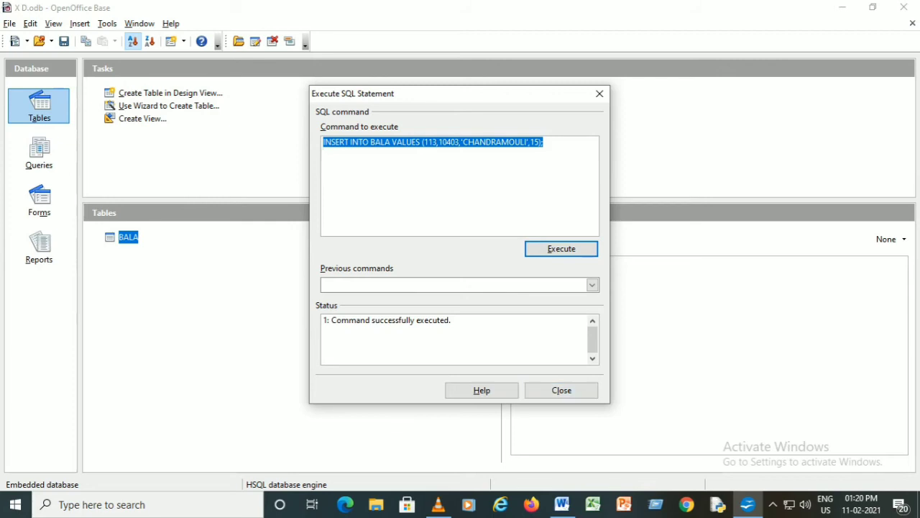
key("Delete")
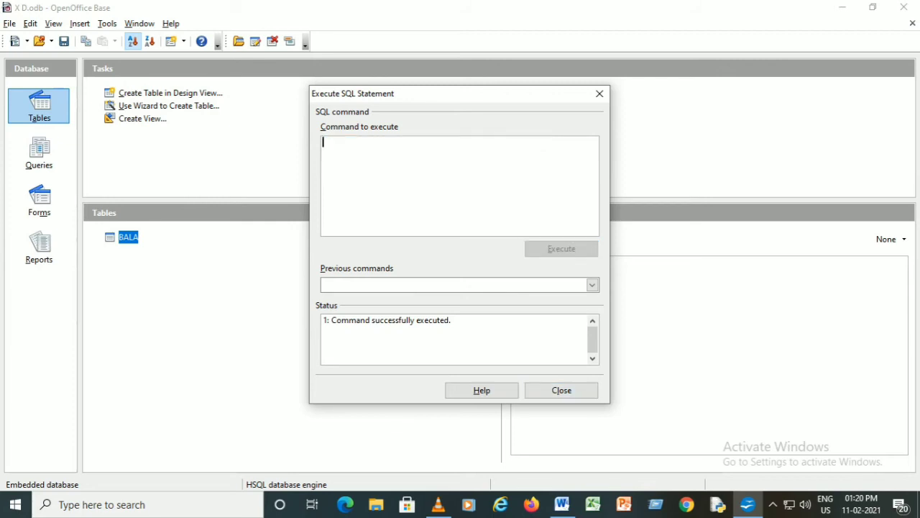
- Execute INSERT INTO BALA VALUES(114,10404,…,15); and close the SQL dialog
type("INSE")
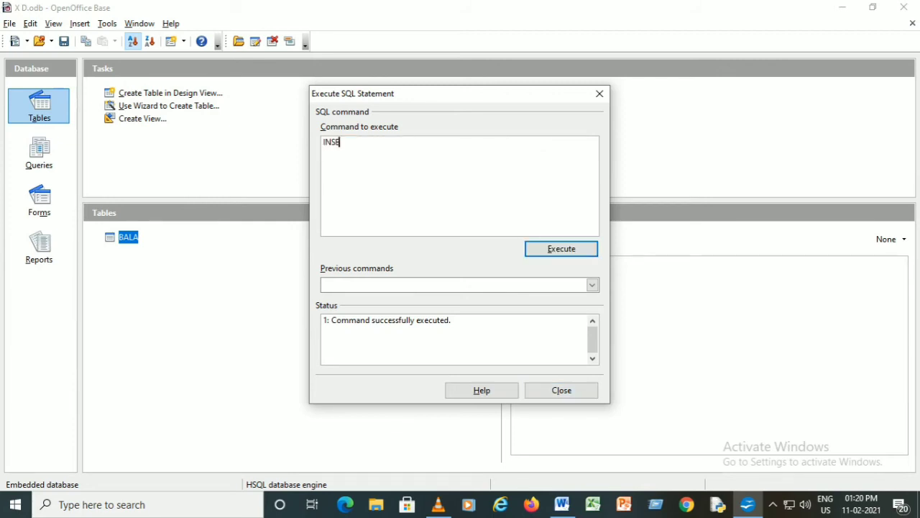
type("RT INTO BALA VALUES(114,")
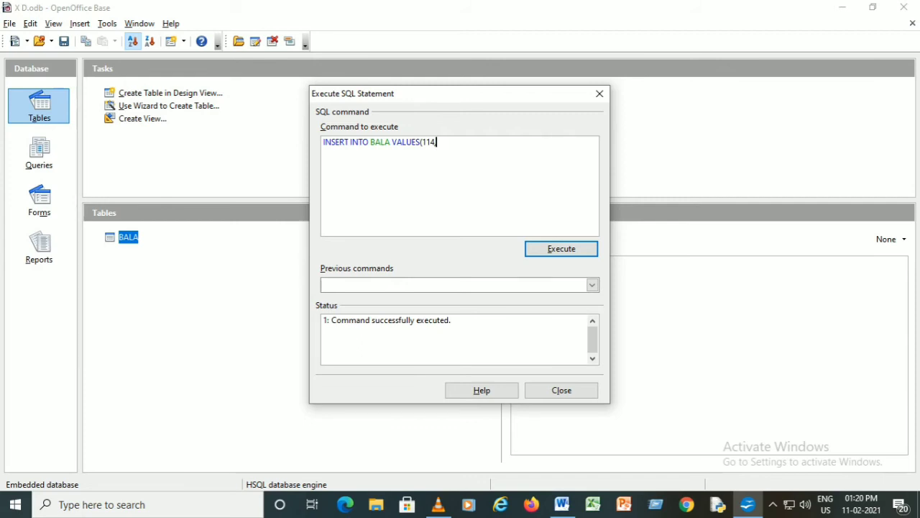
type("10404, 'SANDEEP',15);")
key("Return")
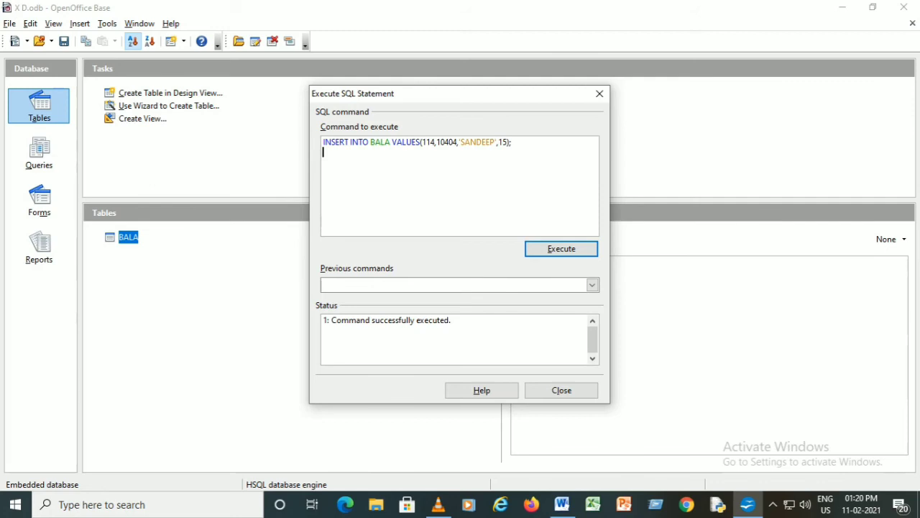
key("alt+e")
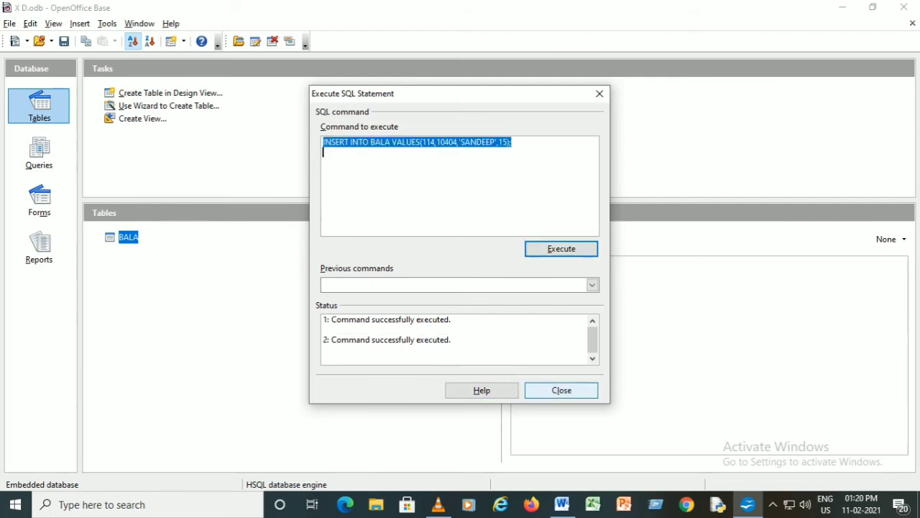
left_click(562, 389)
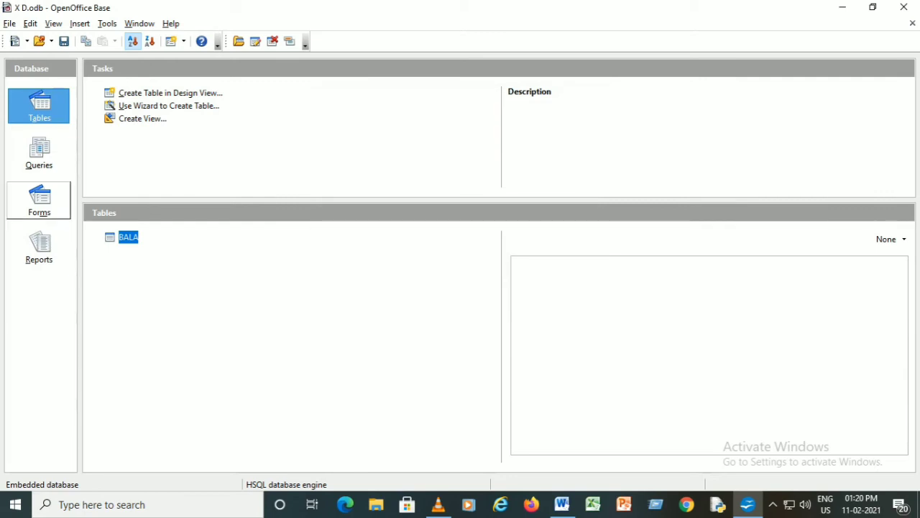
- Open table BALA to check its records, then close it
double_click(128, 237)
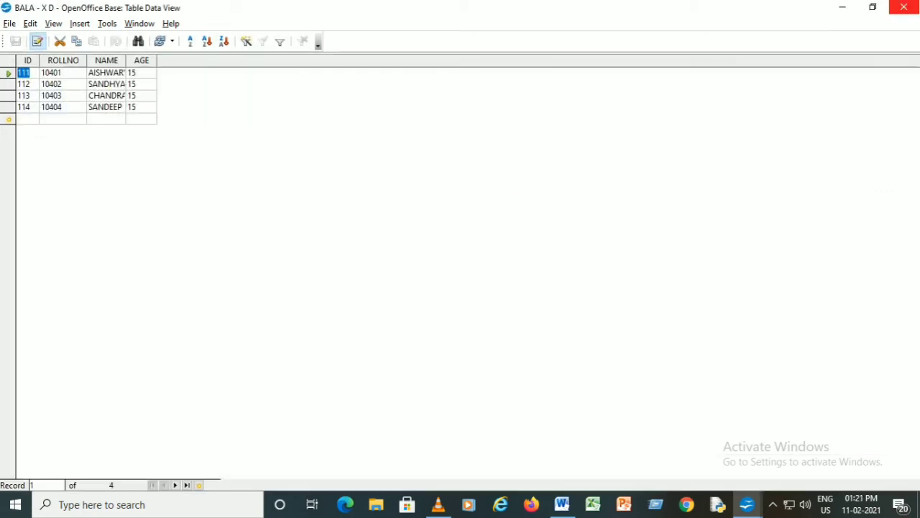
left_click(903, 7)
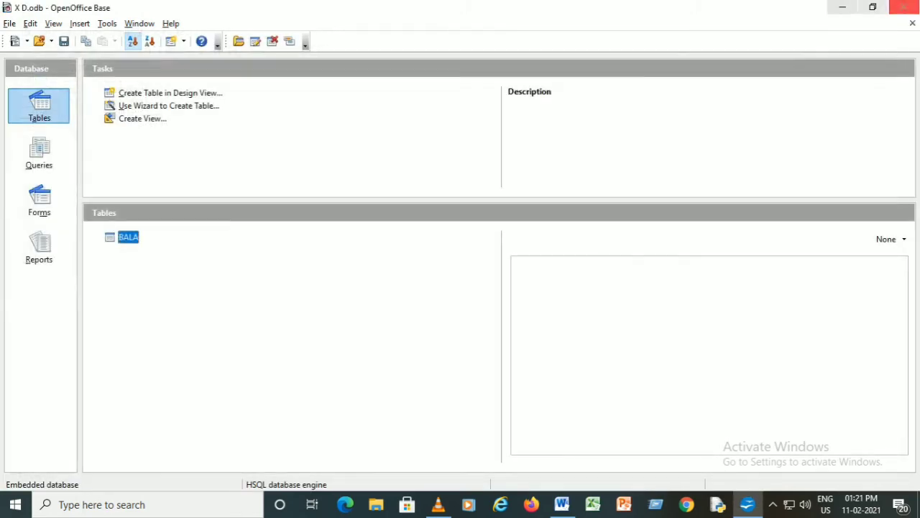
left_click(39, 152)
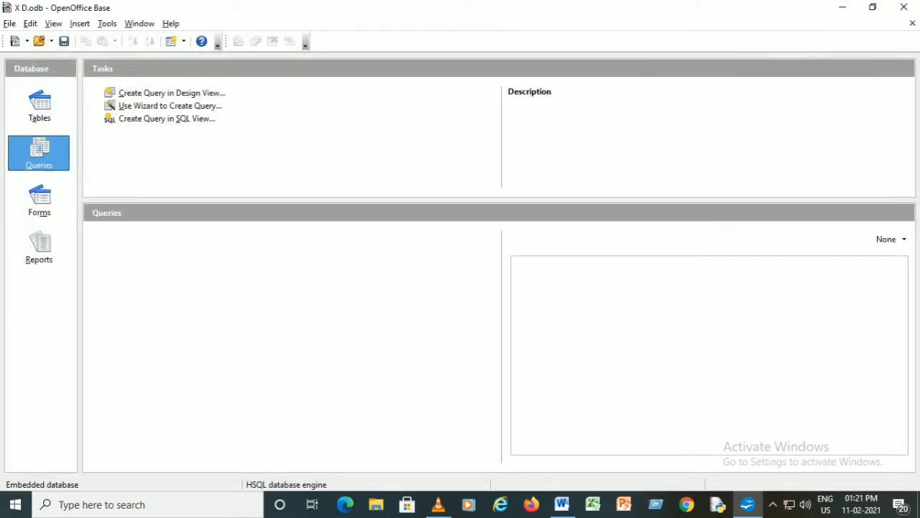
- Run SELECT * FROM BALA; in a new SQL query to list records 111–114
left_click(166, 119)
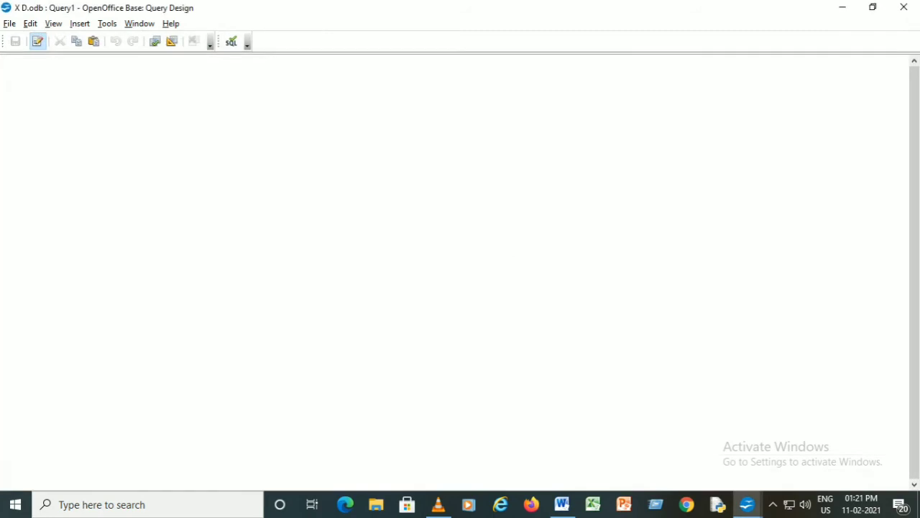
type("SELECT * FROM bAlA")
key("BackSpace")
key("BackSpace")
key("BackSpace")
key("BackSpace")
type("BALA")
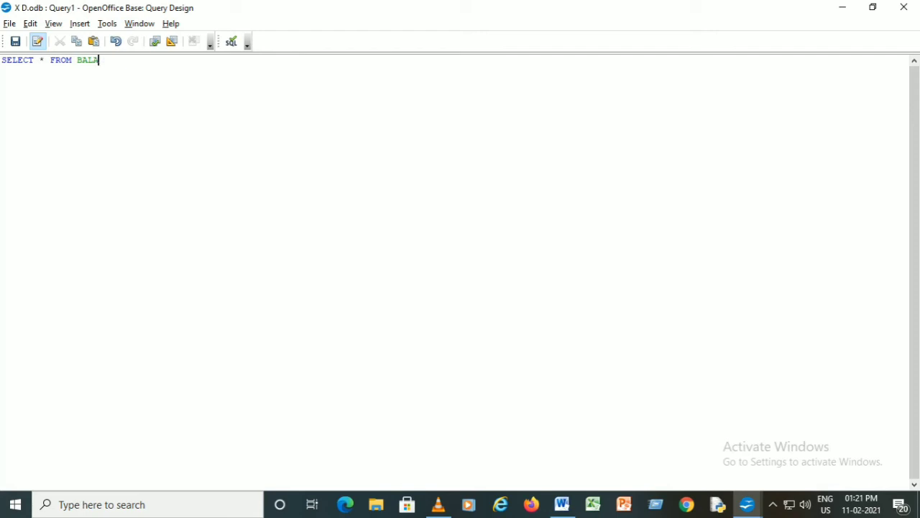
type(";")
key("F5")
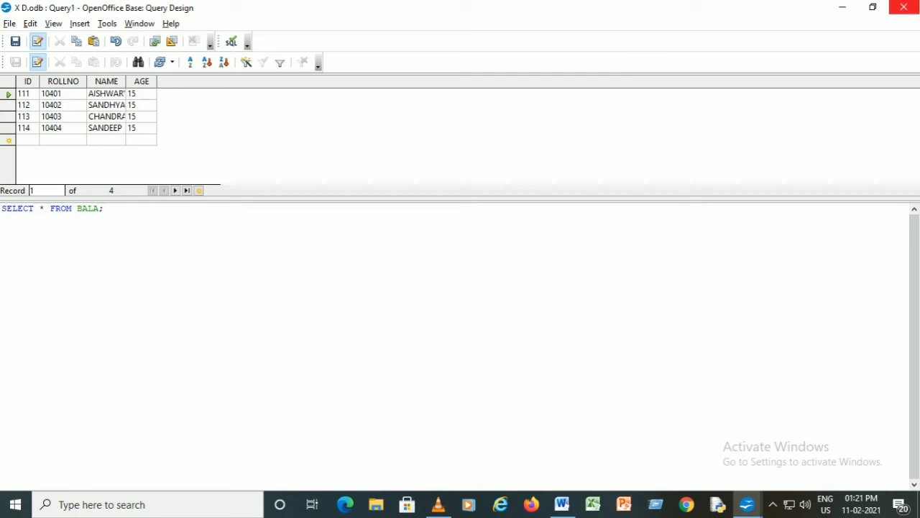
left_click(904, 7)
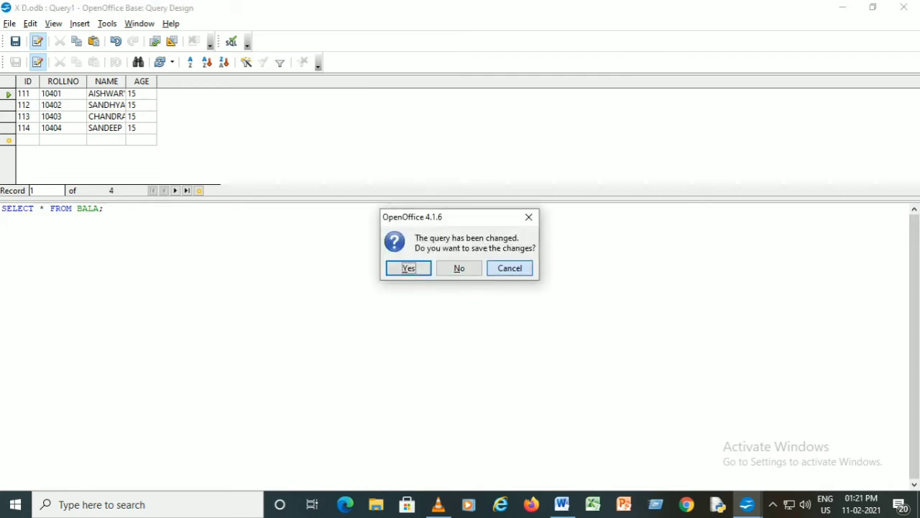
left_click(510, 267)
key("alt+f")
key("Down")
key("Down")
key("Down")
key("Down")
key("Return")
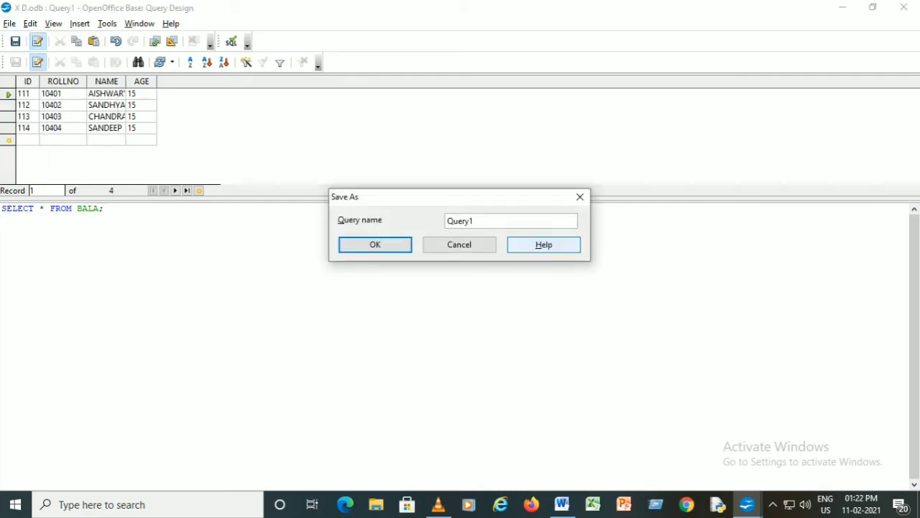
left_click(581, 196)
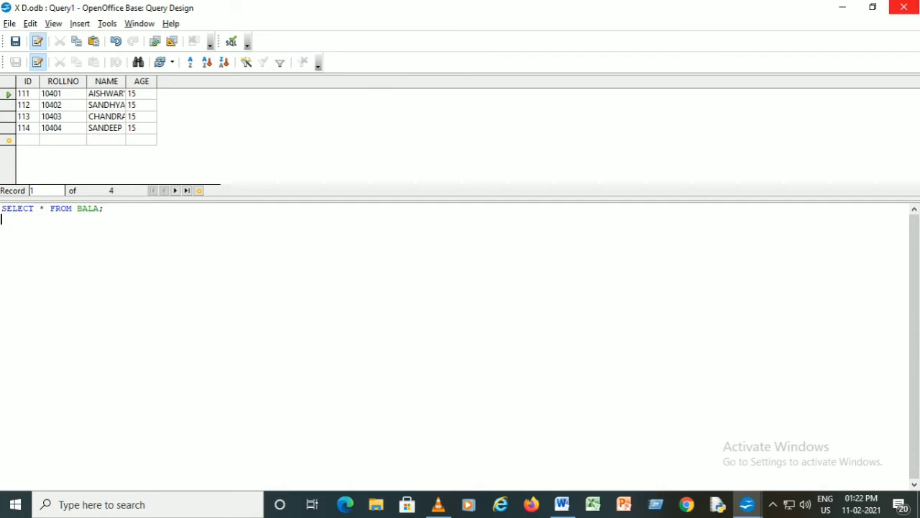
left_click(904, 8)
key("Return")
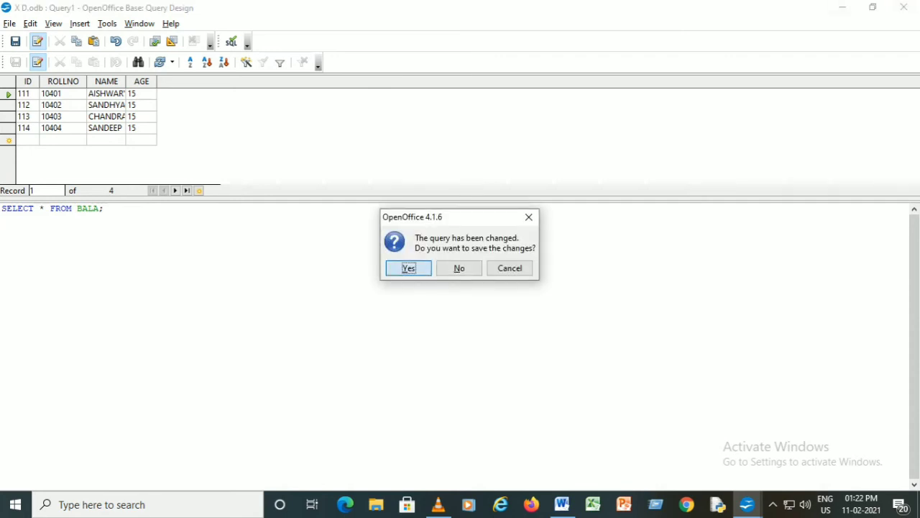
left_click(581, 196)
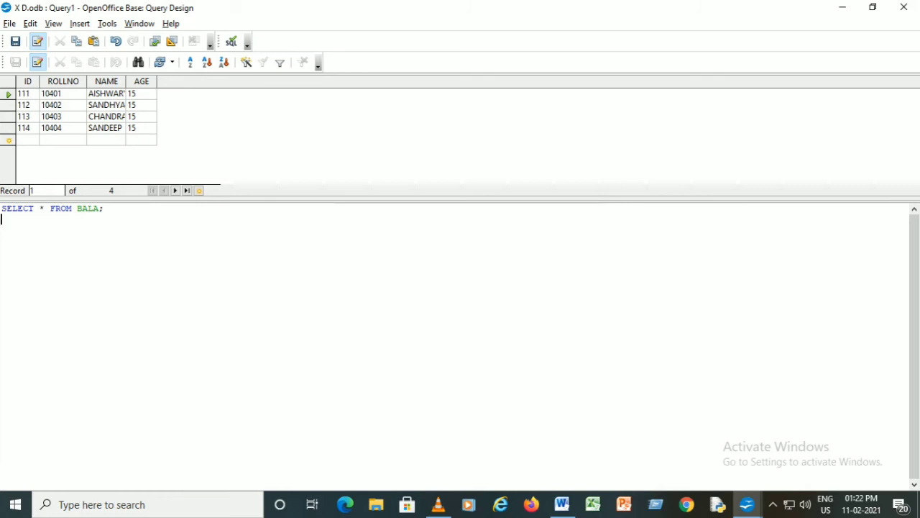
left_click(904, 7)
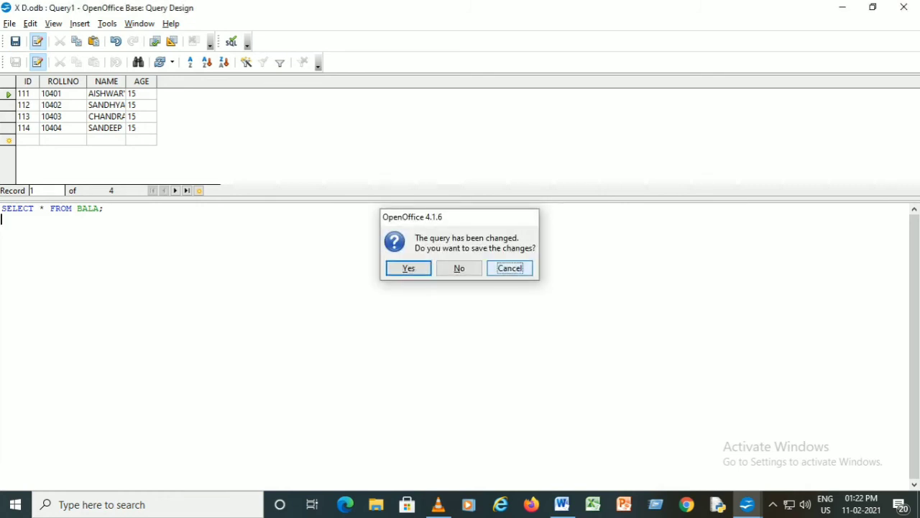
left_click(510, 268)
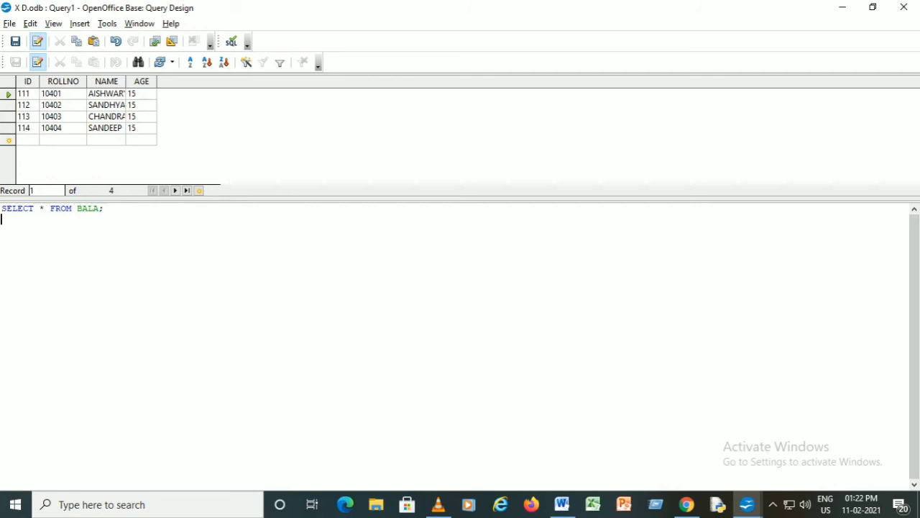
key("alt+f")
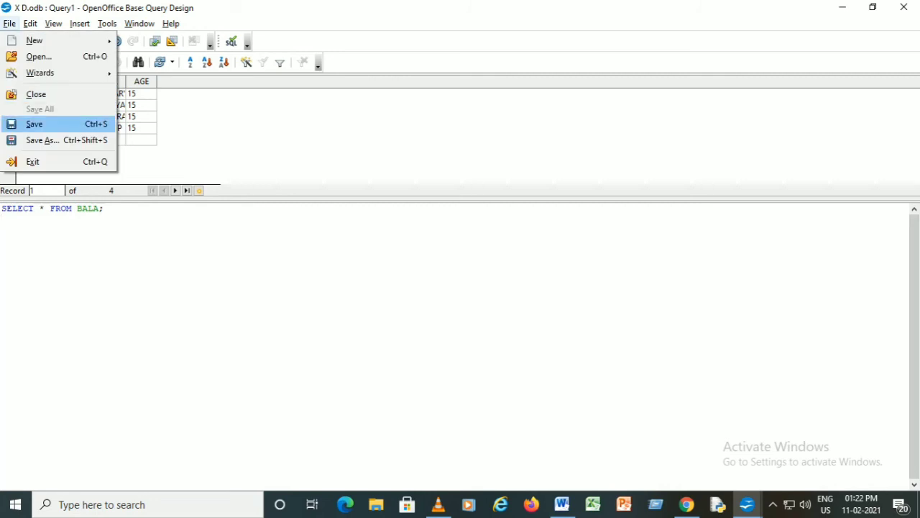
key("Up")
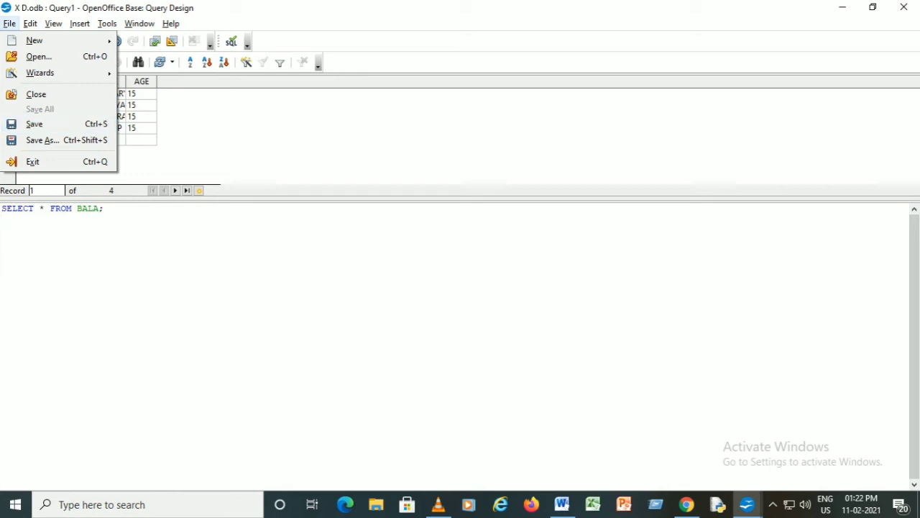
key("Escape")
left_click(2, 219)
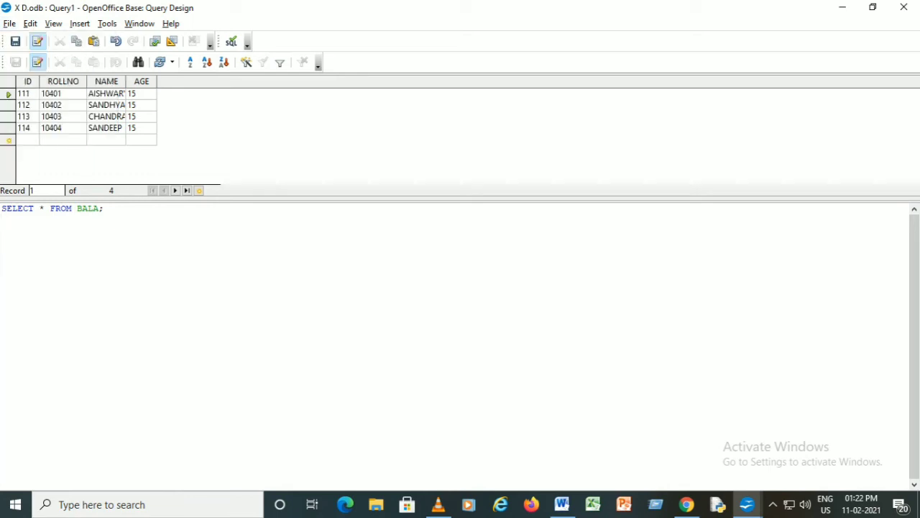
- Replace the query with SELECT NAME,AGE FROM BALA;, run it, and widen the NAME column
type("SELECT NAME,R")
type("GE FROM BALA;")
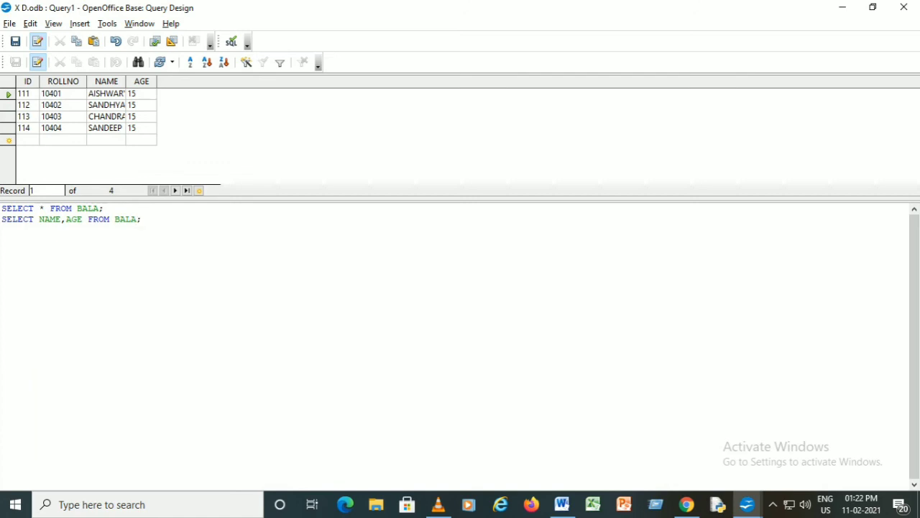
key("Up")
key("shift+Home")
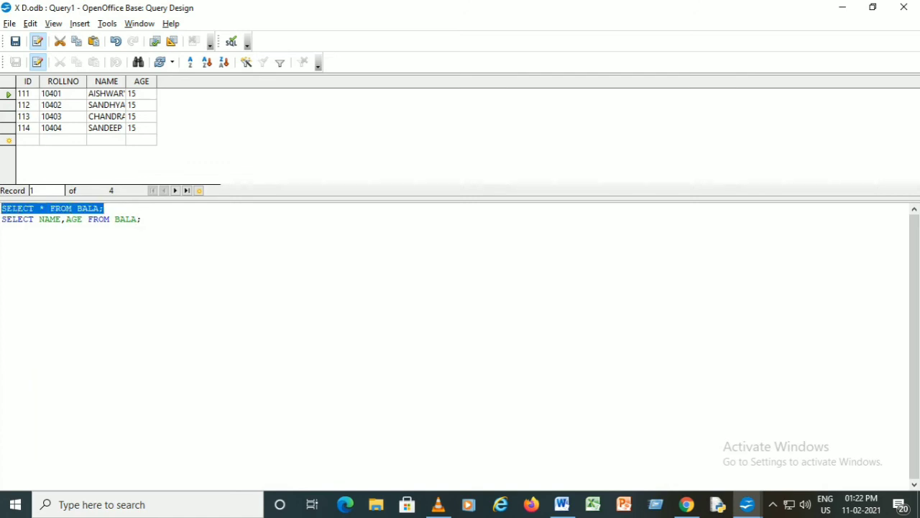
key("Delete")
left_click(142, 219)
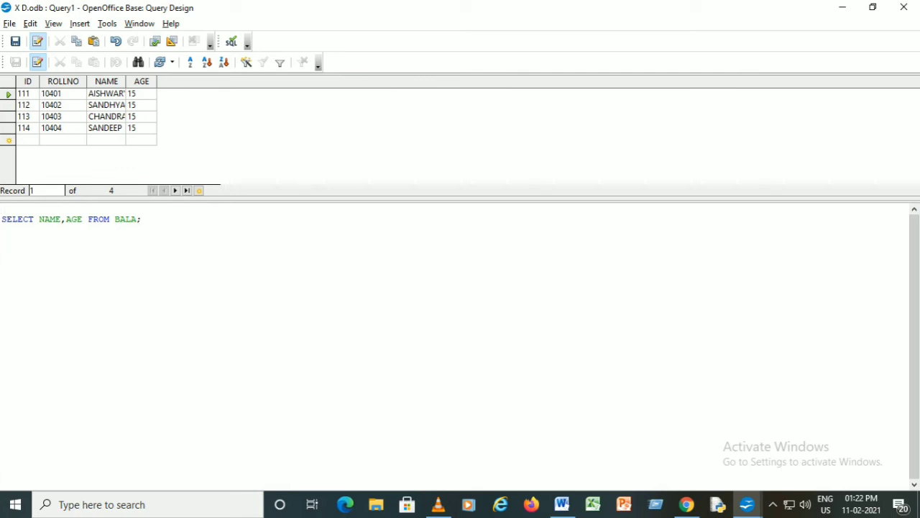
key("F5")
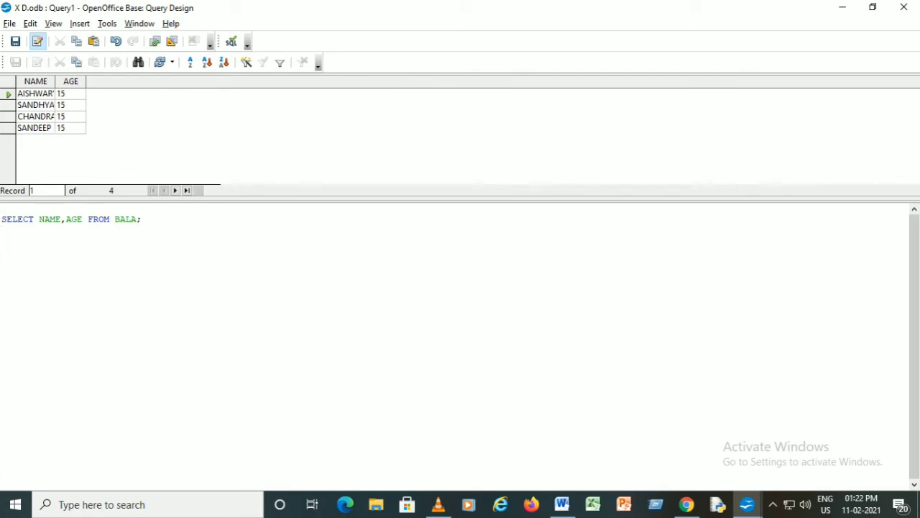
left_click_drag(56, 81, 85, 81)
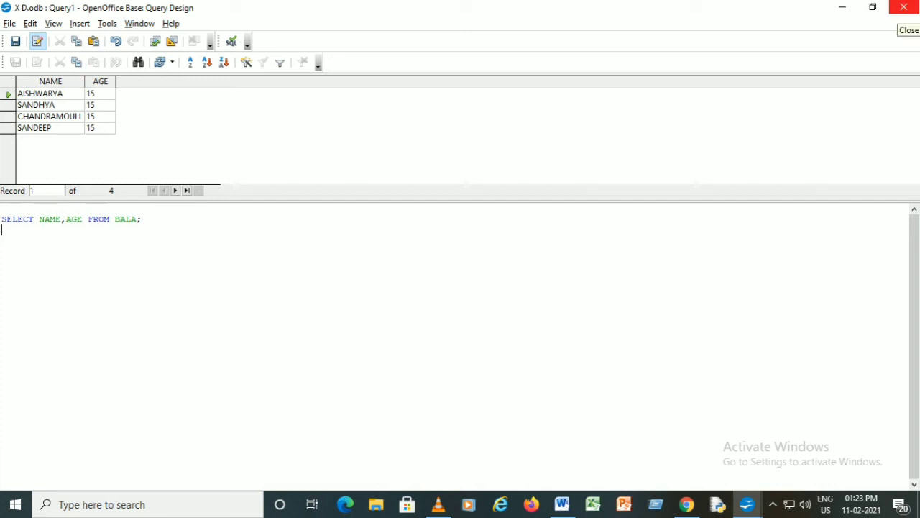
- Replace the SELECT line with DELETE FROM BALA WHERE NAME matches the first student's name
type("DELETE")
type("FROM B")
type("L")
key("BackSpace")
type("ALA")
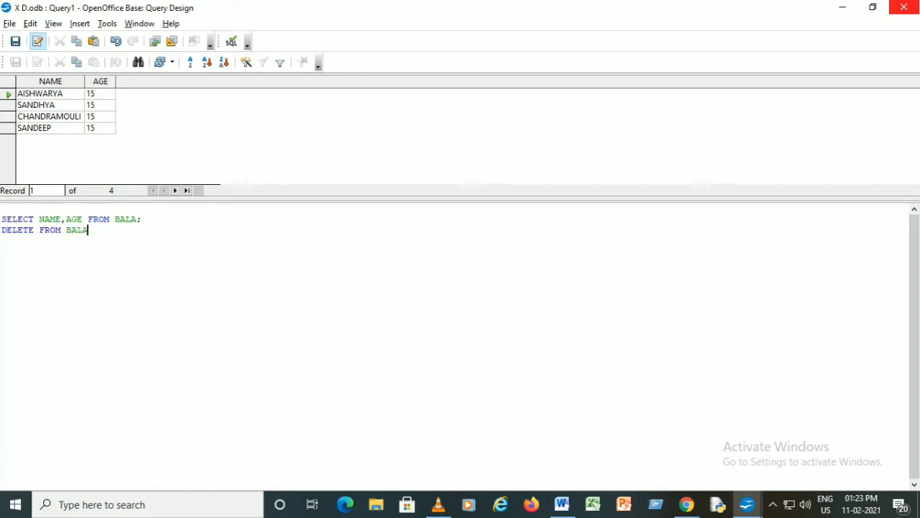
type(" WHERE NAME ='AISH")
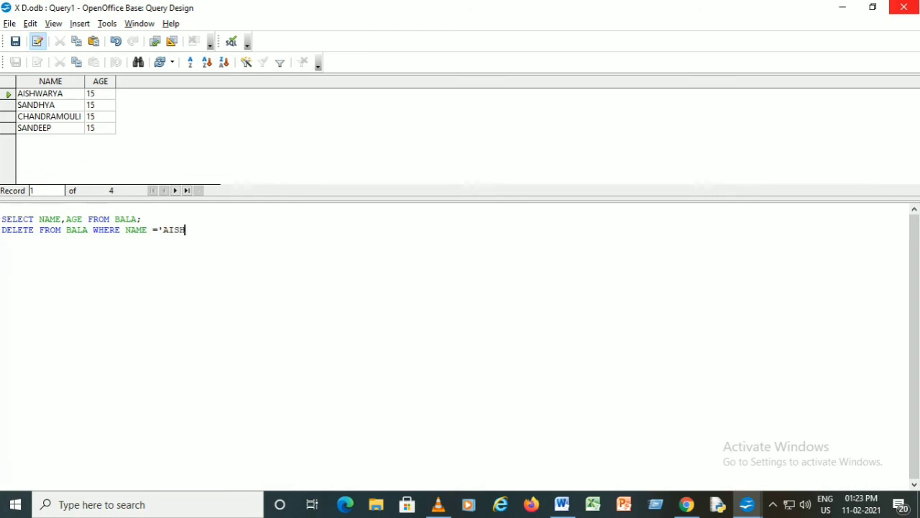
type("WARYA'")
type(";")
key("Return")
left_click(143, 218)
left_click_drag(143, 219, 1, 219)
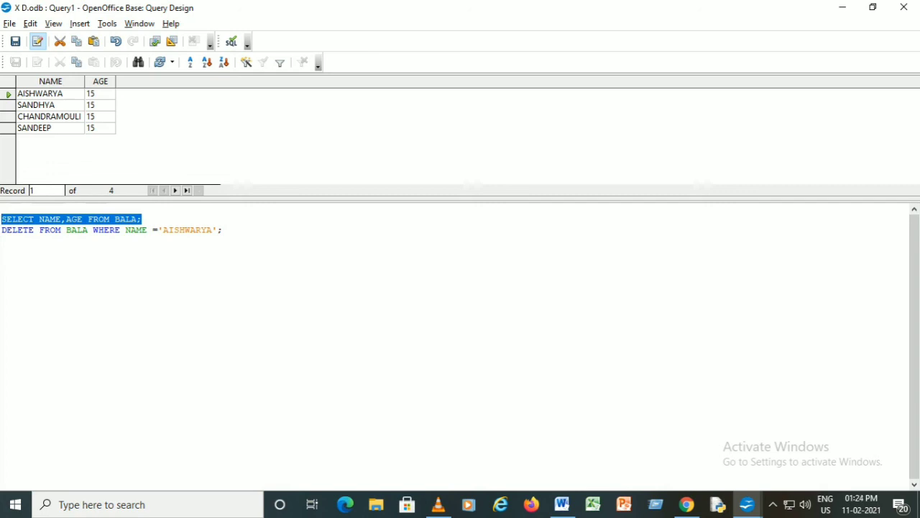
key("Delete")
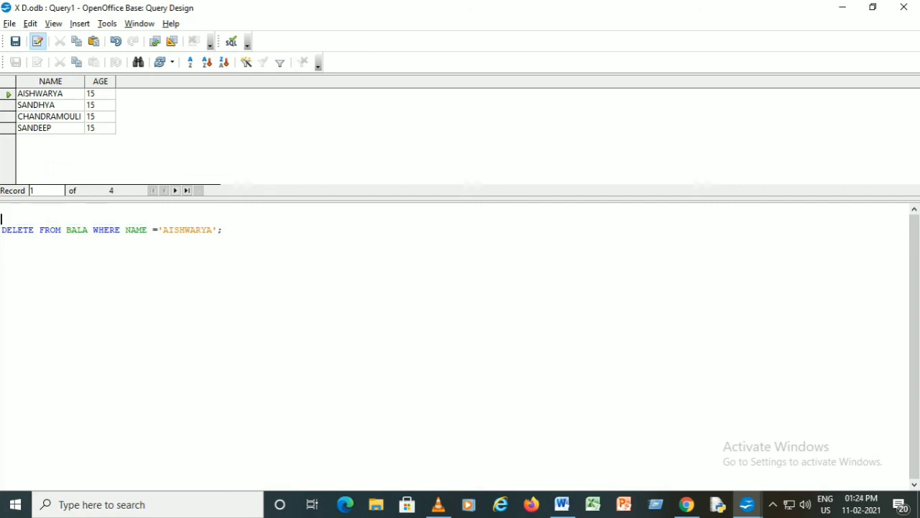
left_click(1, 241)
- Run the DELETE statement, dismiss the not-a-SELECT error, and remove the space before =
key("F5")
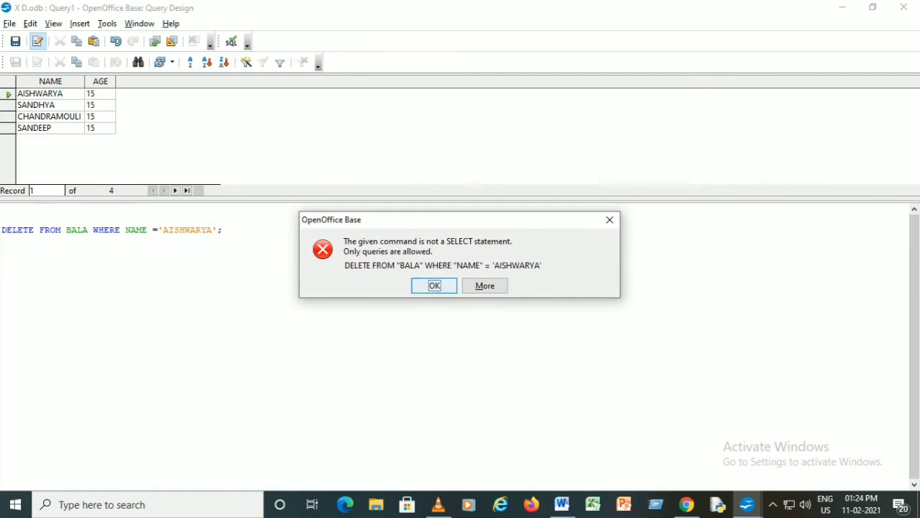
key("Return")
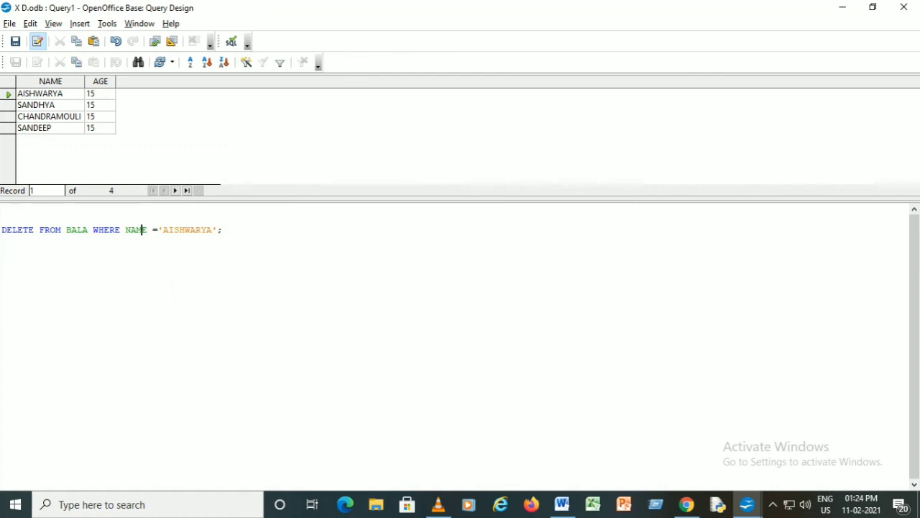
key("Delete")
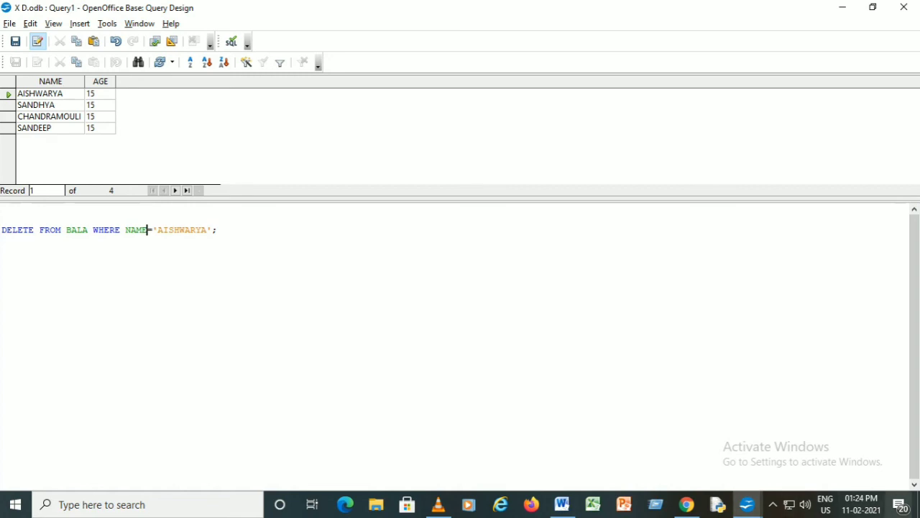
left_click(773, 505)
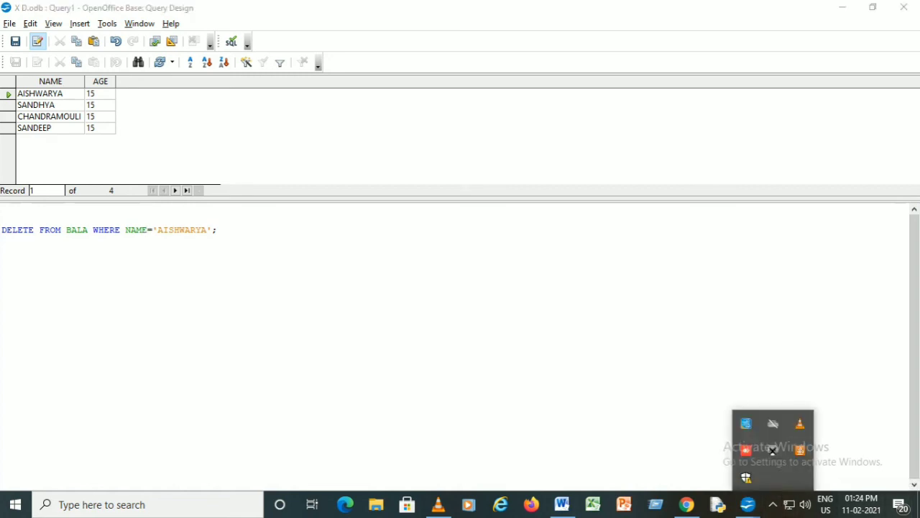
left_click(2, 252)
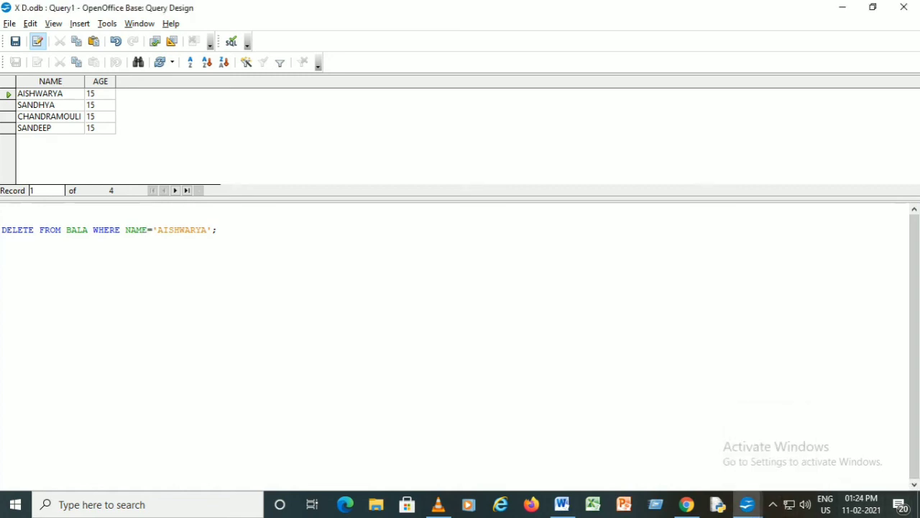
left_click(3, 220)
left_click(217, 230)
left_click(2, 241)
- Rerun the DELETE statement, dismiss the same error, and insert a double quote before BALA
key("F5")
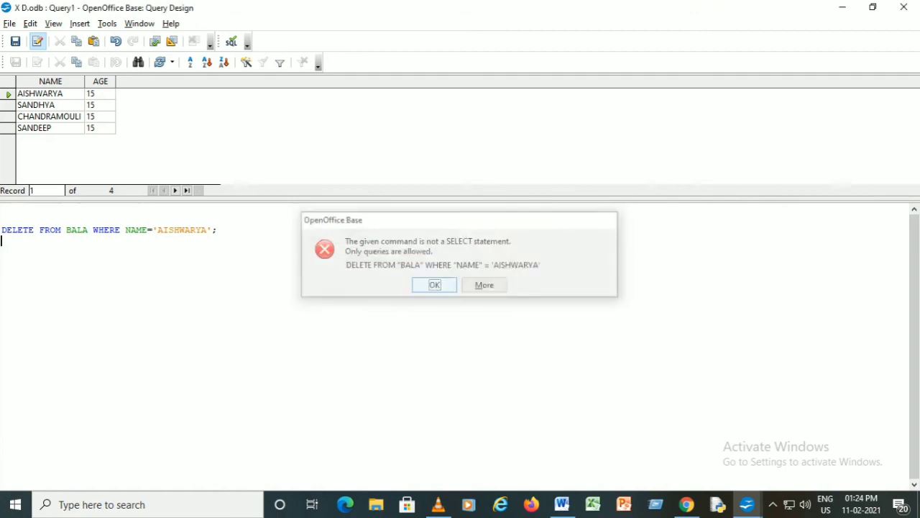
key("Return")
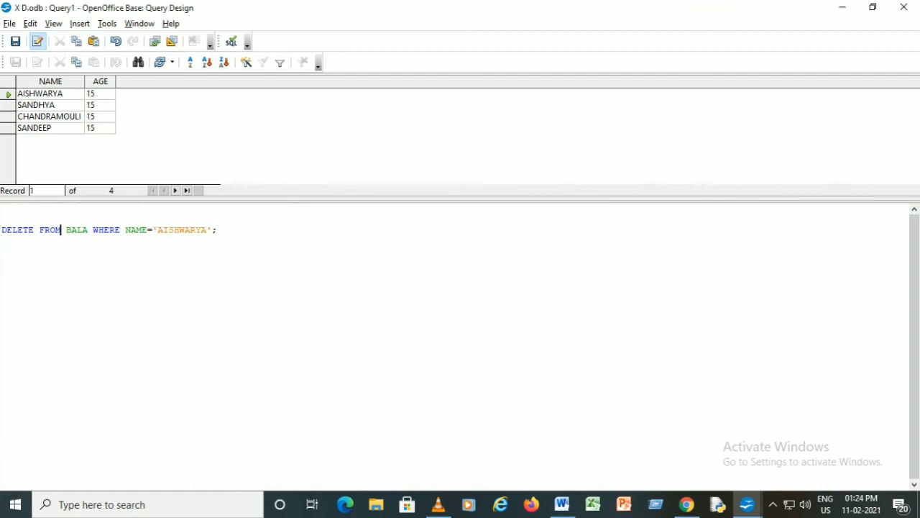
key("Right")
type("\"")
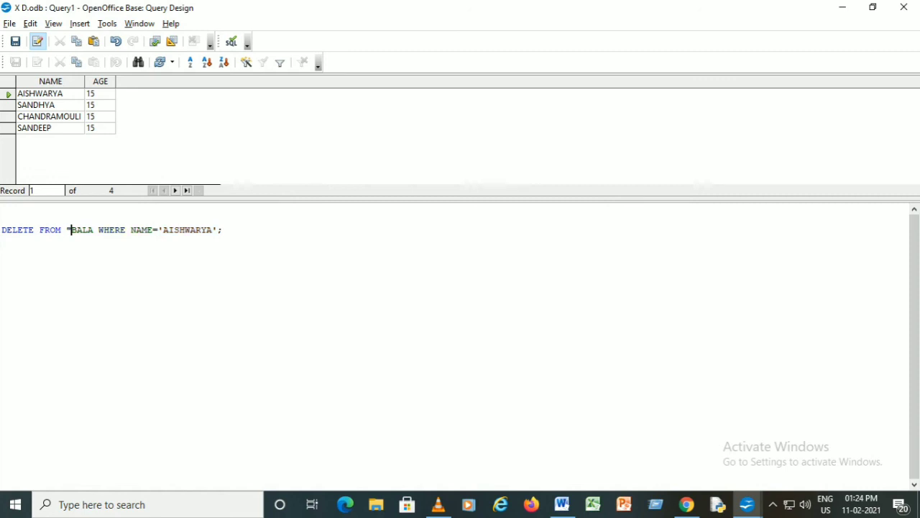